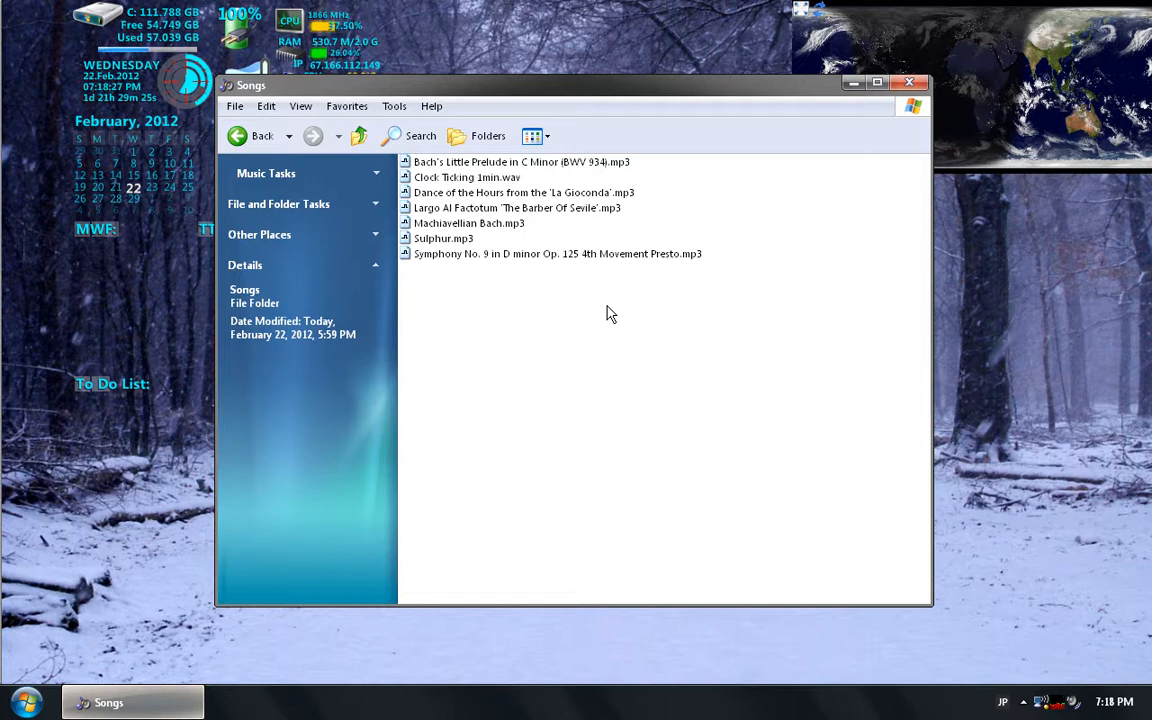
Check the file details of Clock Ticking 1min.wav, Dance of the Hours and Largo Al Factotum in the Songs folder.
left_click(466, 180)
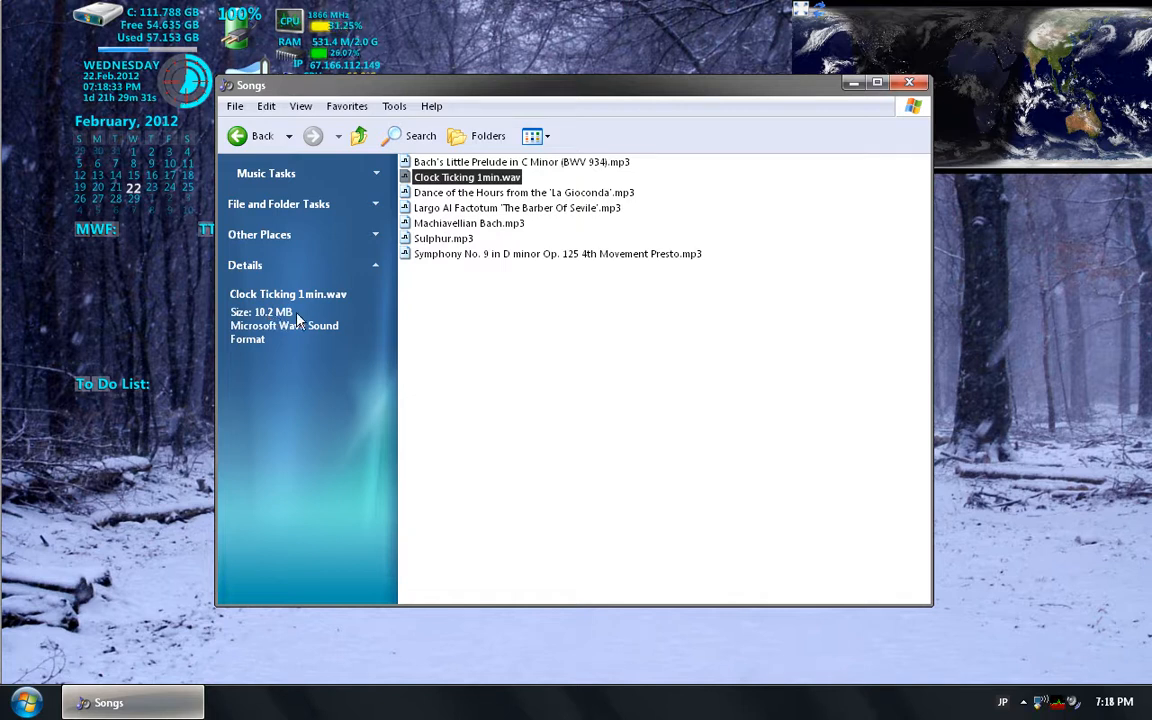
key("Down")
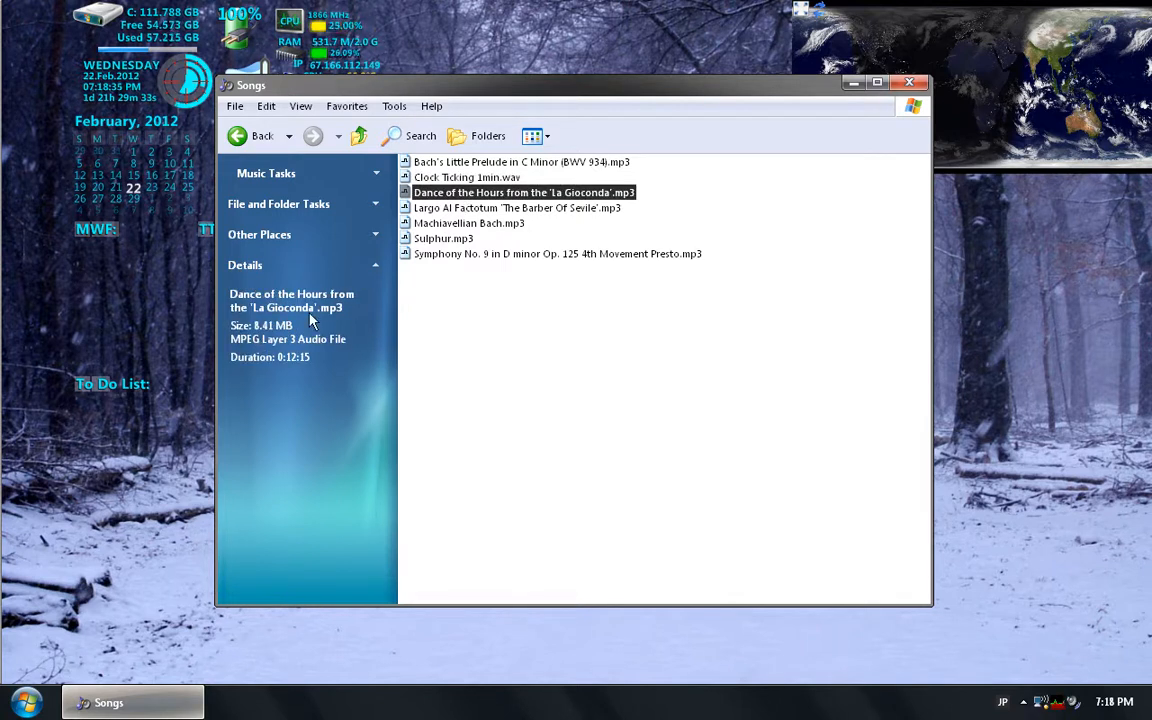
left_click(458, 208)
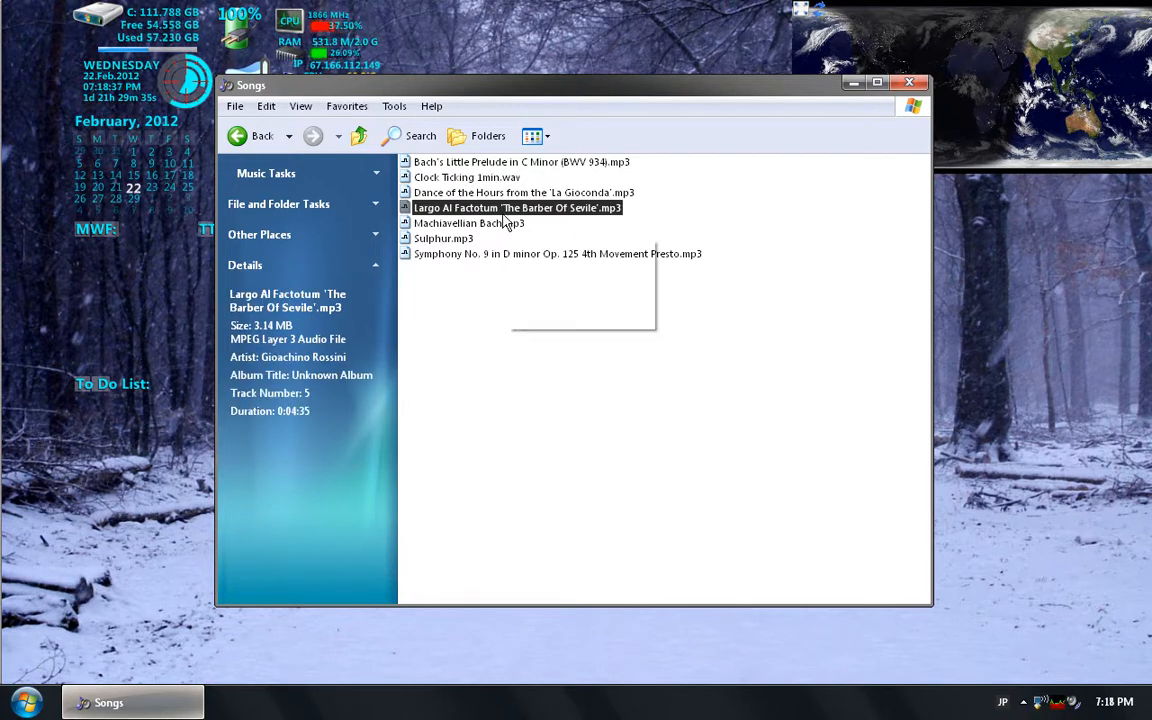
Examine the advanced summary properties of the Largo Al Factotum MP3, including its audio bit rate and sample rate.
right_click(430, 210)
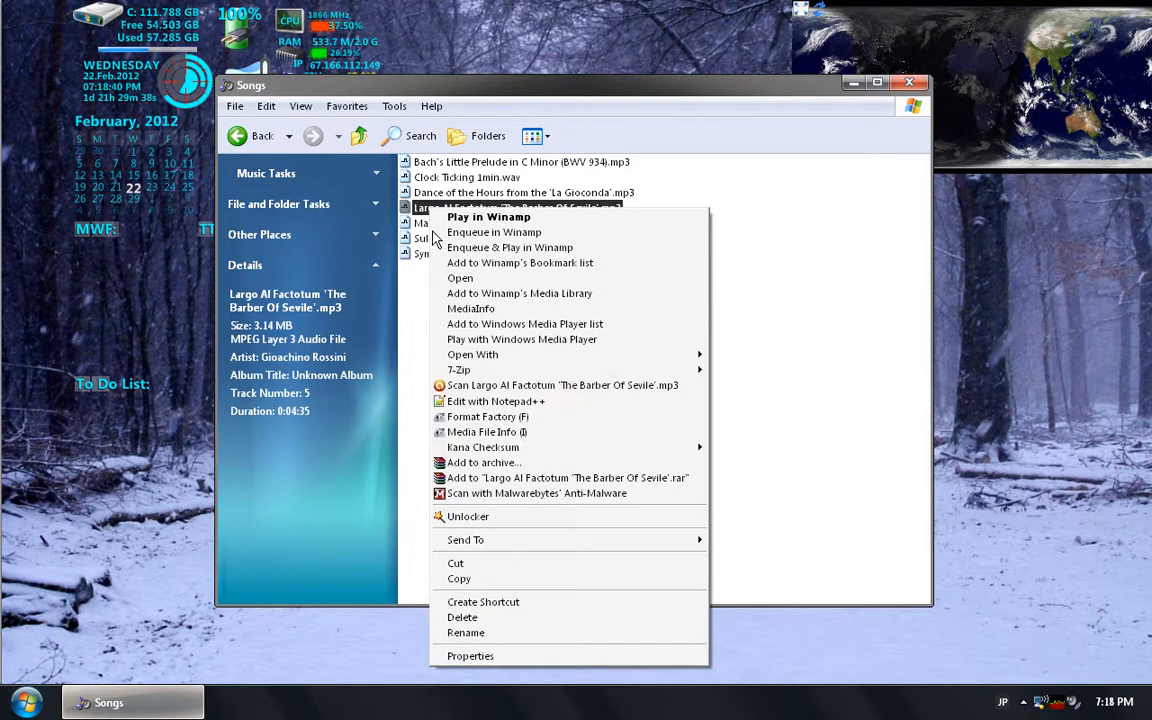
left_click(514, 655)
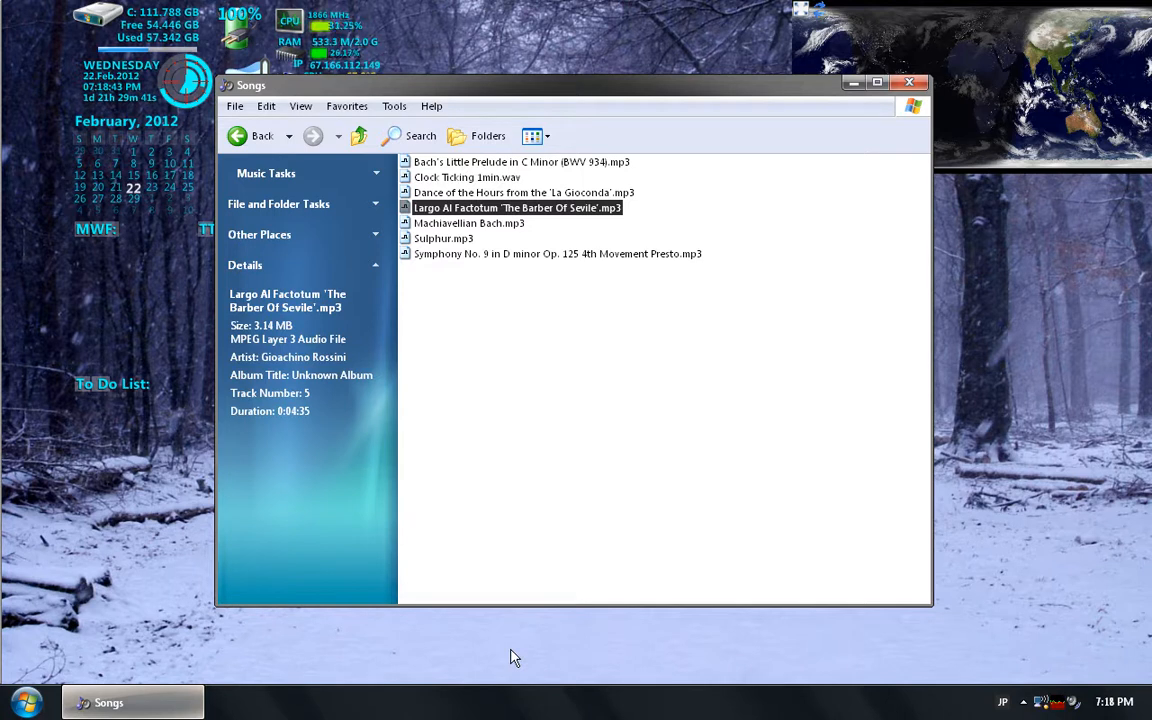
left_click(524, 249)
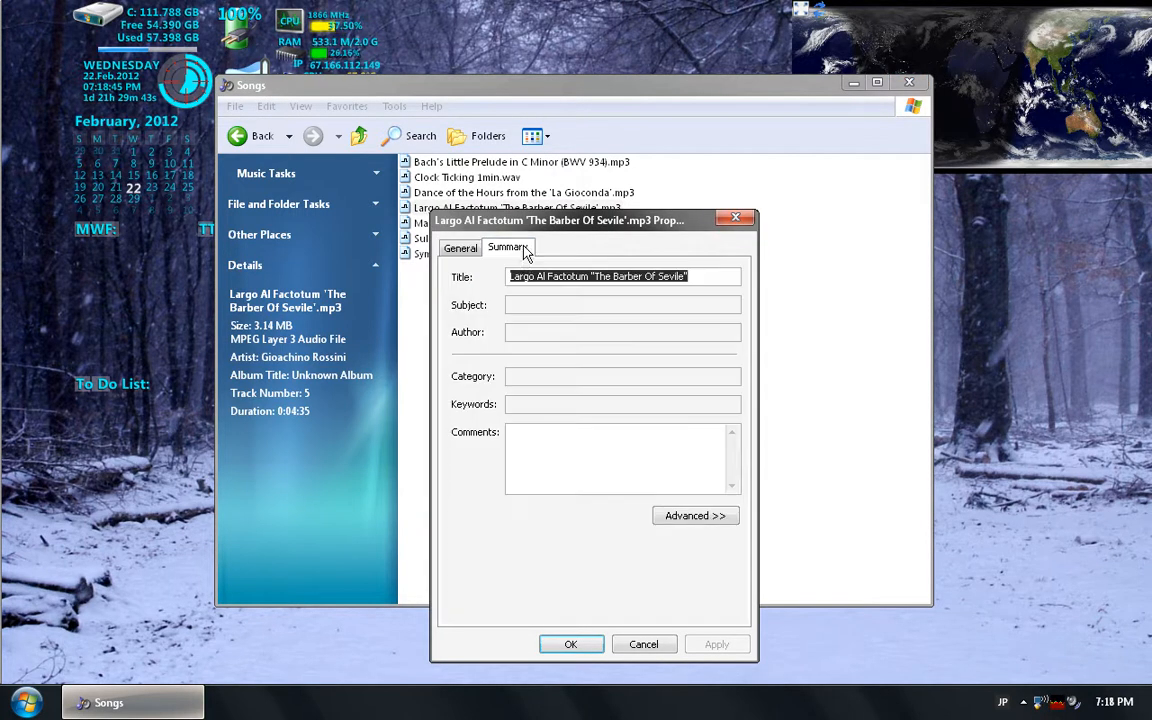
left_click(691, 514)
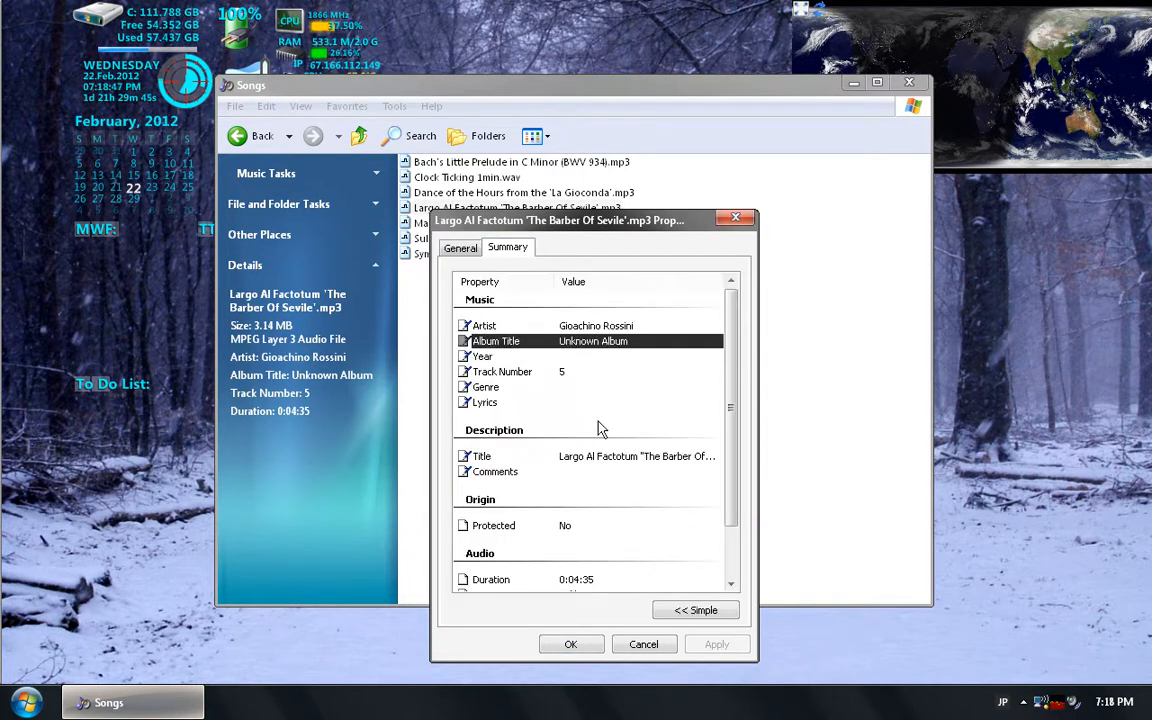
left_click_drag(735, 476, 742, 520)
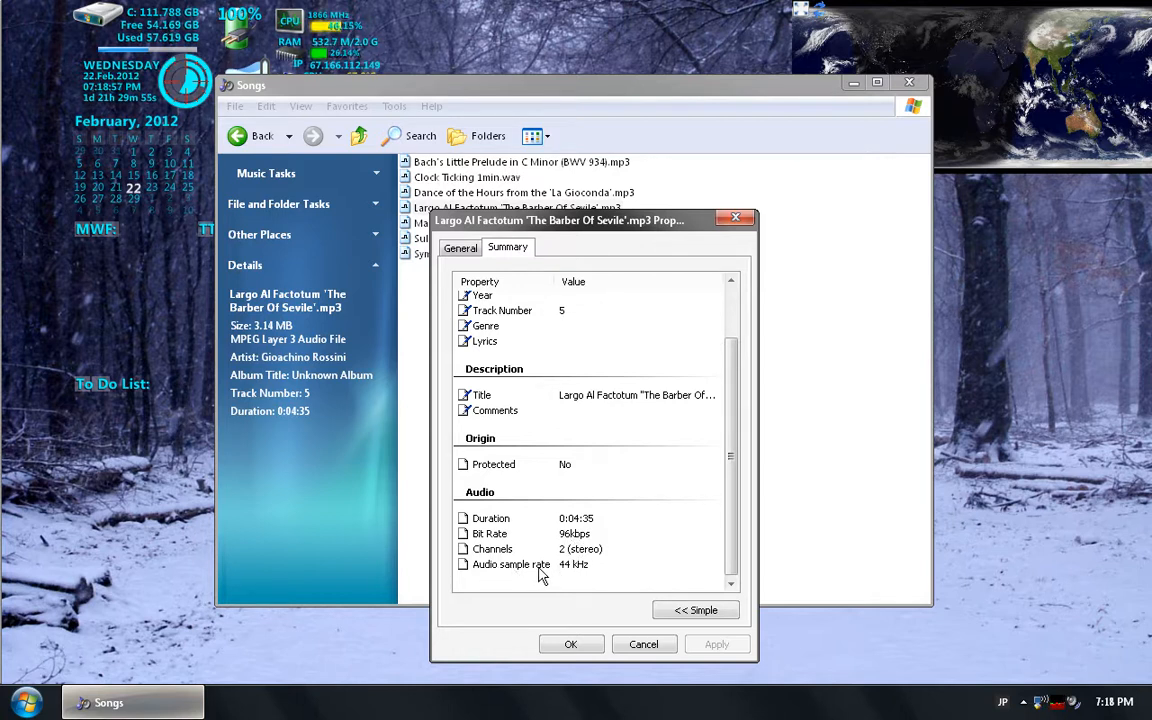
left_click(652, 645)
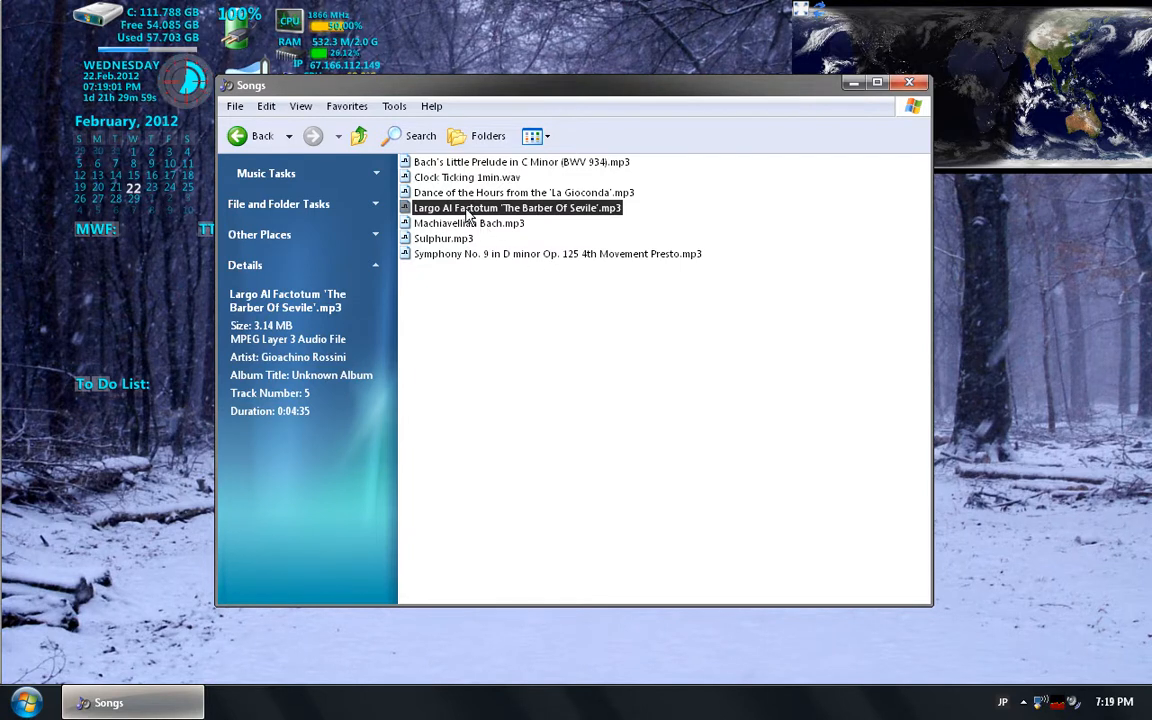
mouse_move(467, 213)
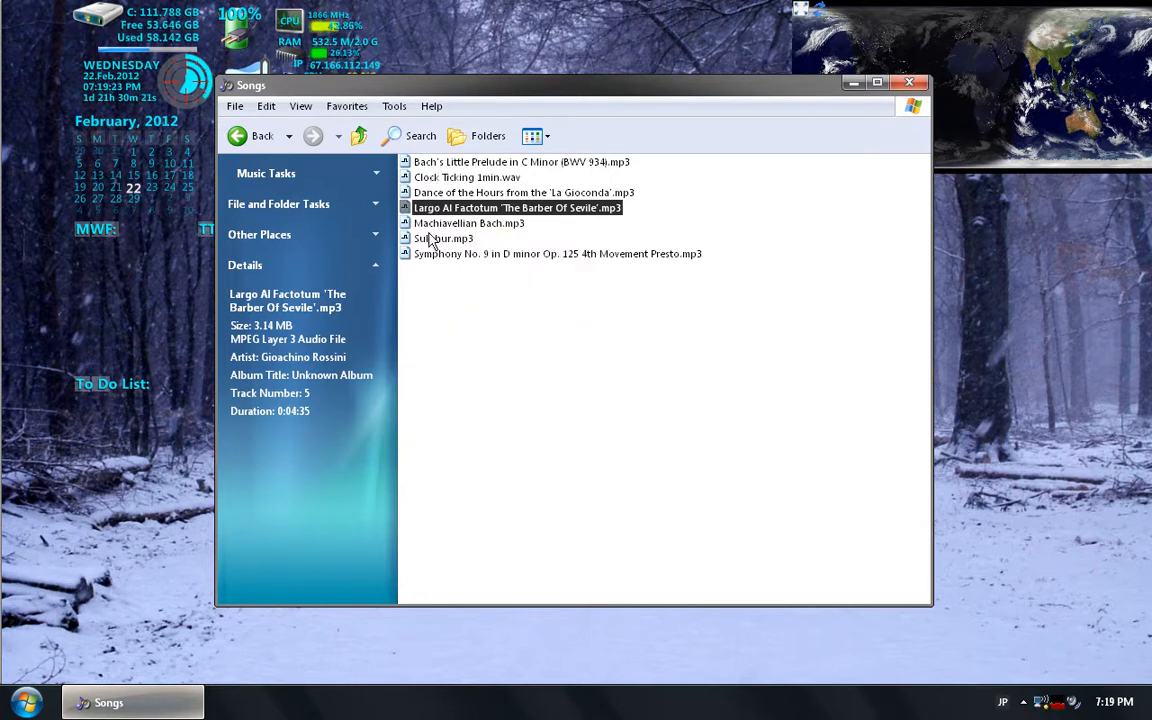
left_click(481, 336)
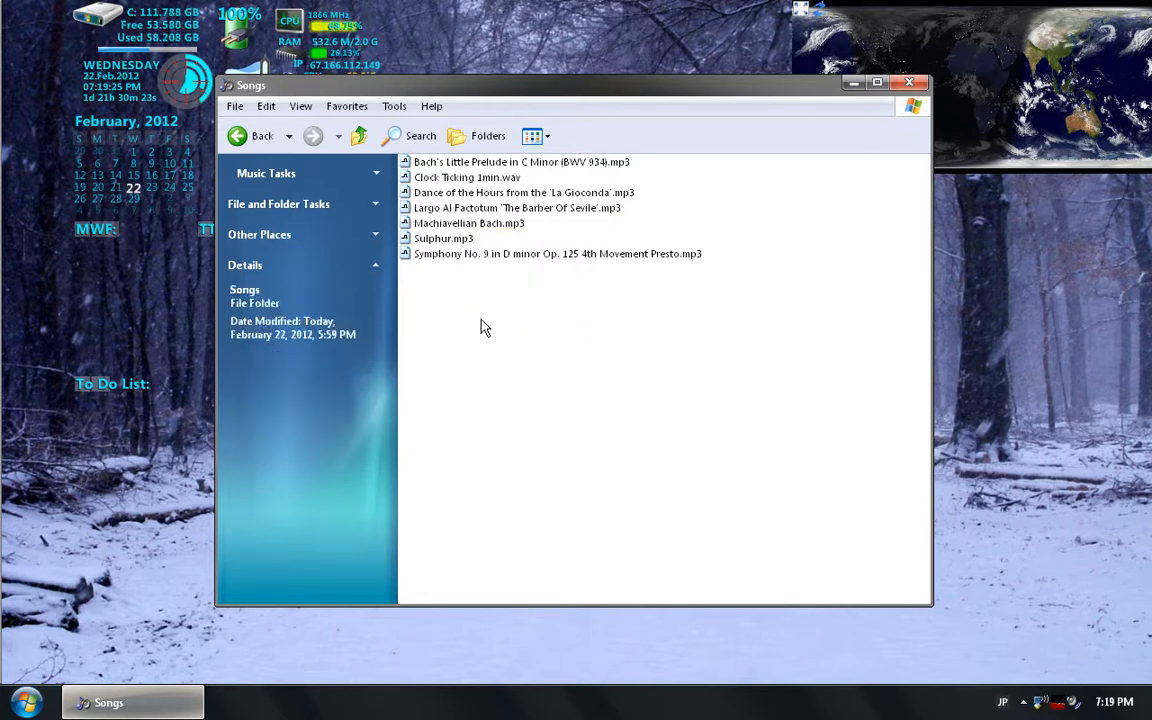
Open Clock Ticking 1min.wav in Audacity.
right_click(445, 177)
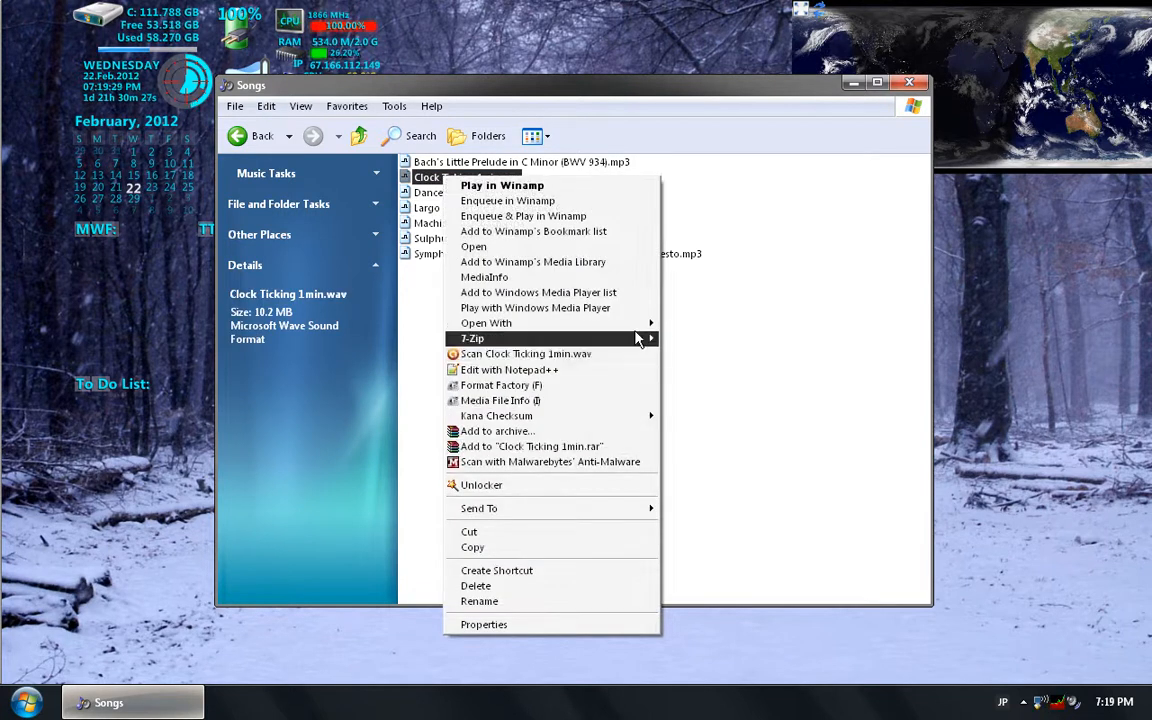
mouse_move(642, 323)
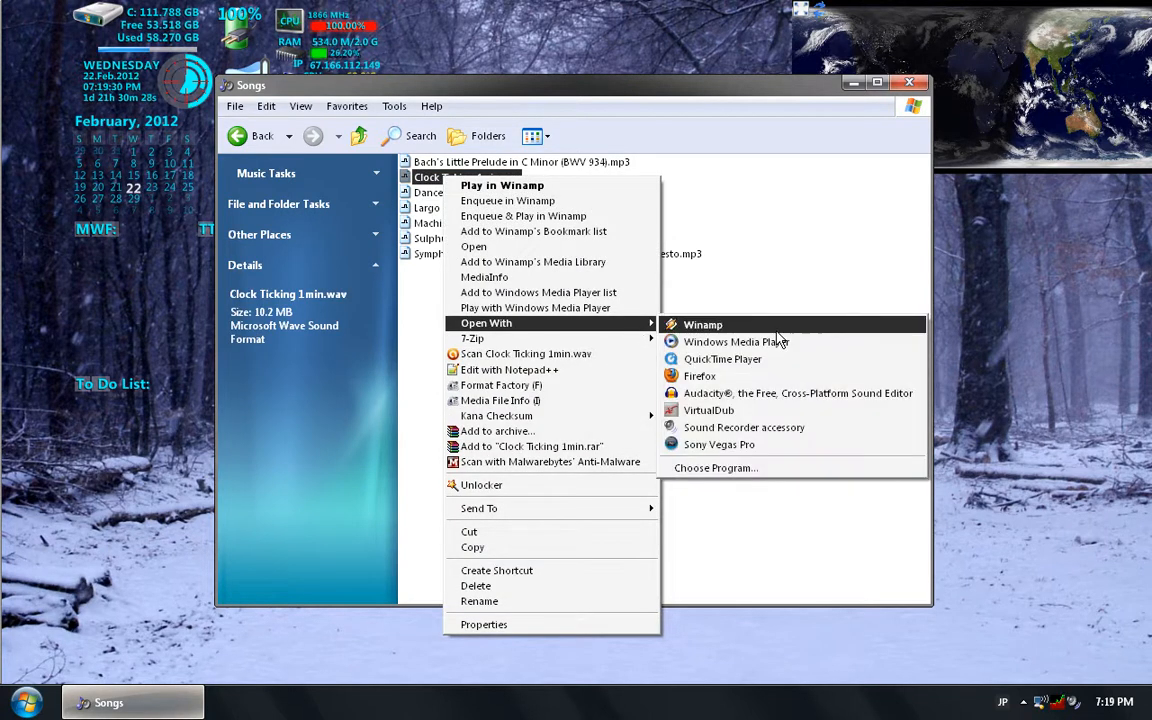
left_click(763, 393)
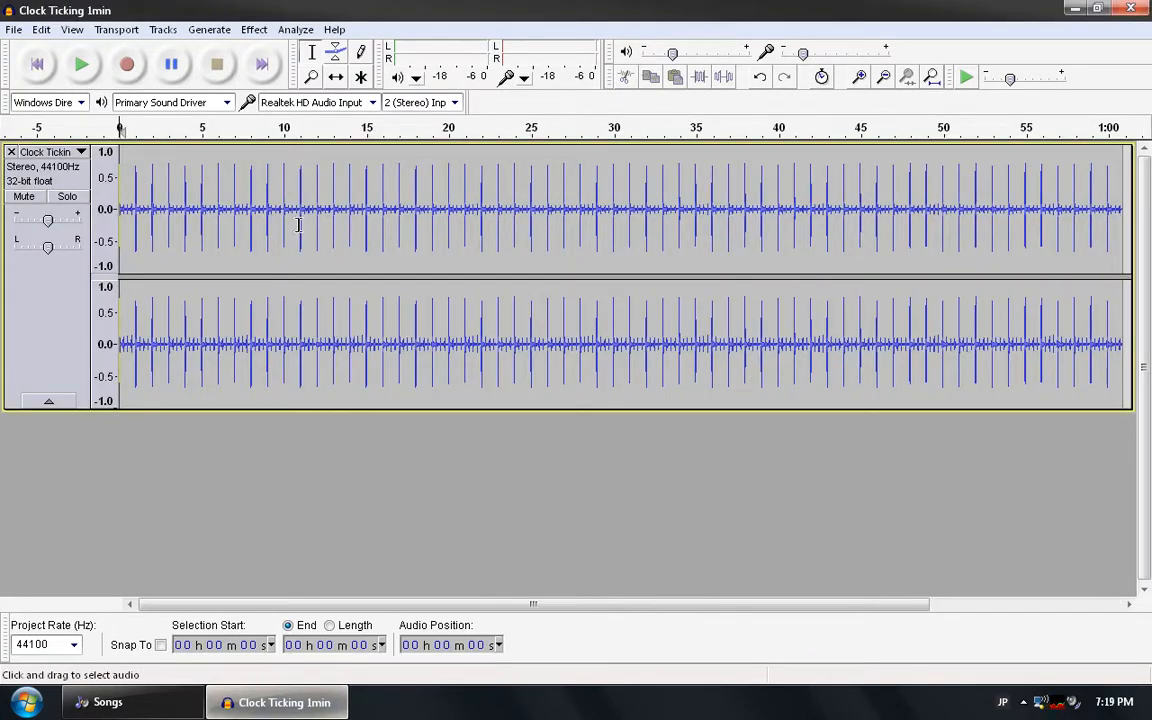
Review the MP3 Conversion chain and the parameters of its ExportMp3 command without changing them.
left_click(15, 31)
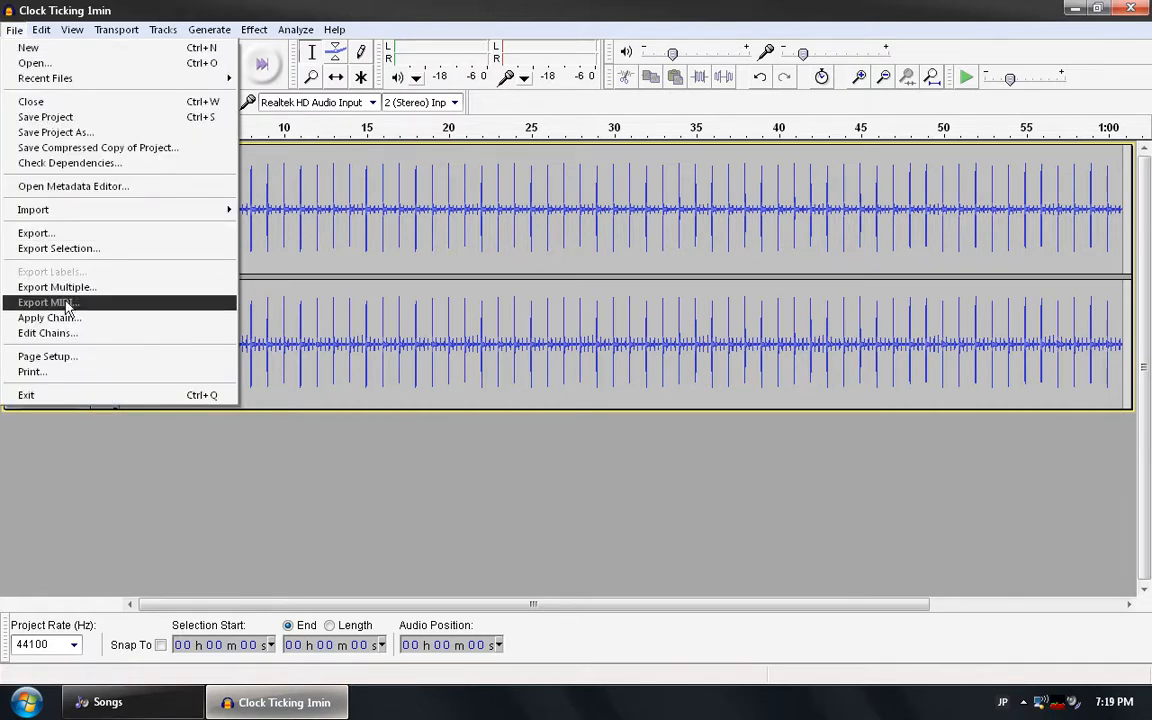
left_click(48, 336)
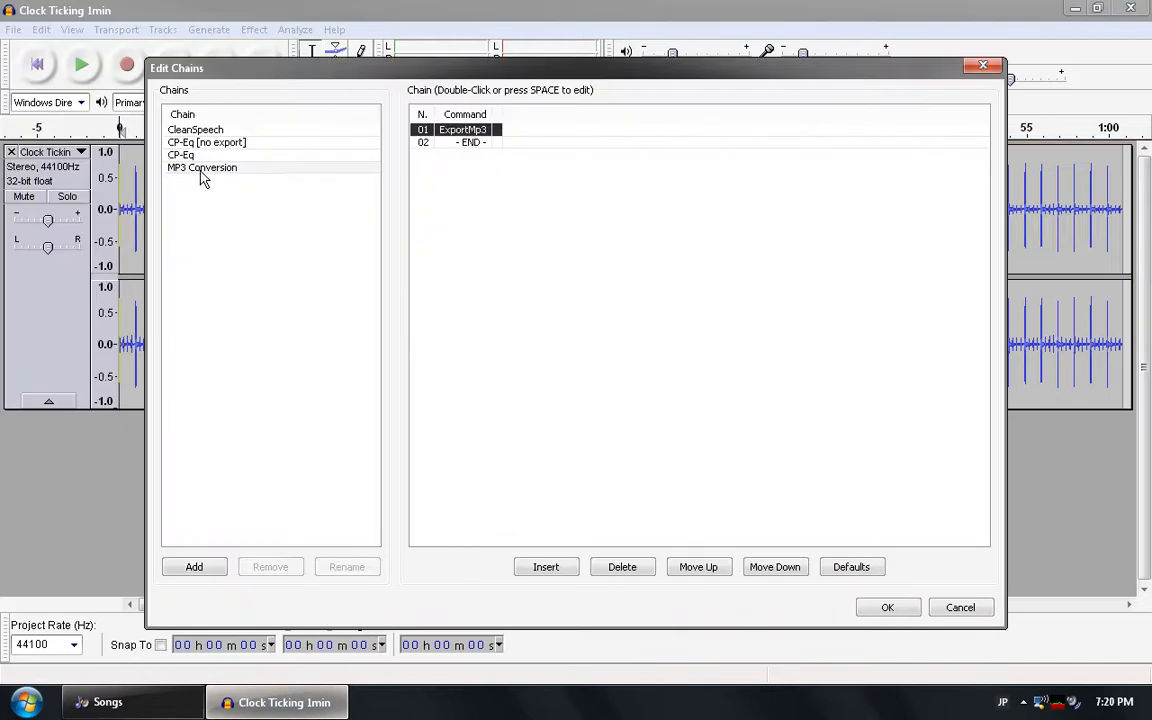
left_click(200, 170)
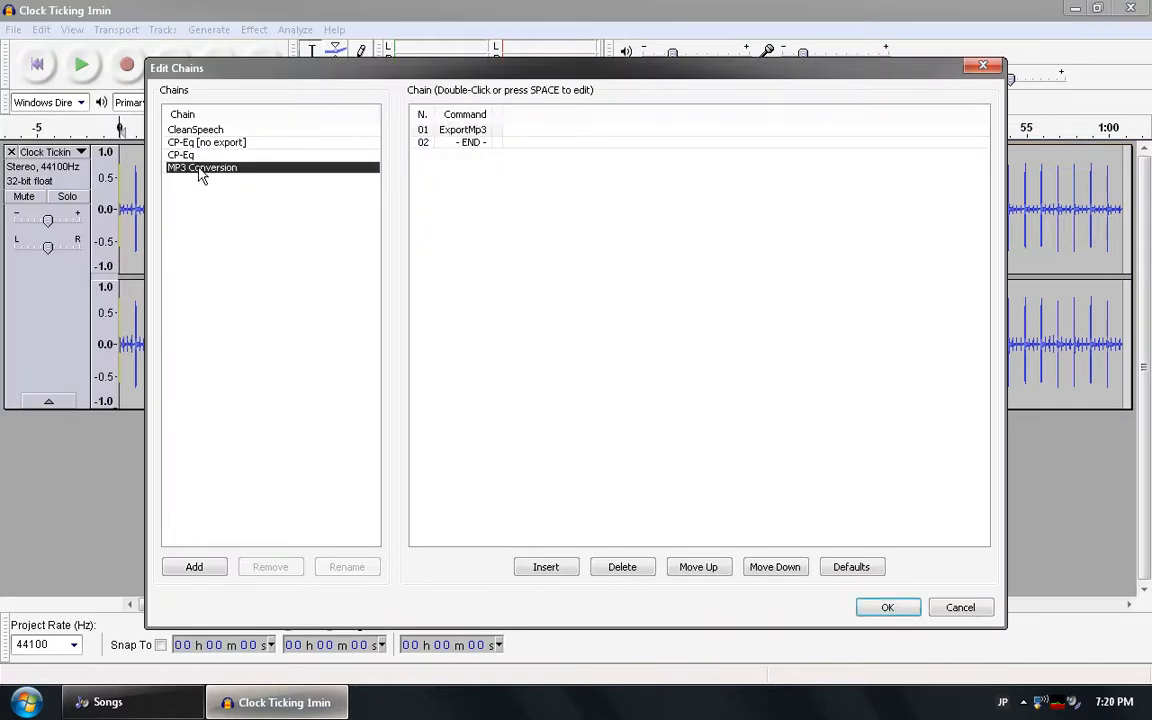
left_click(451, 131)
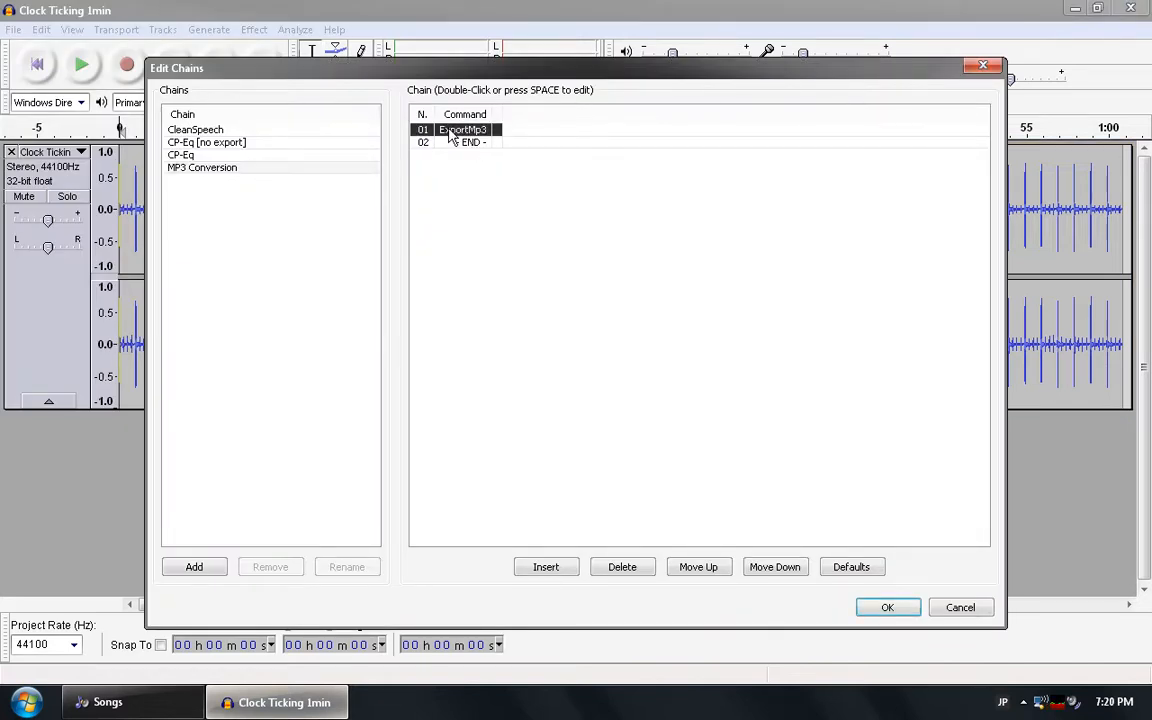
double_click(451, 134)
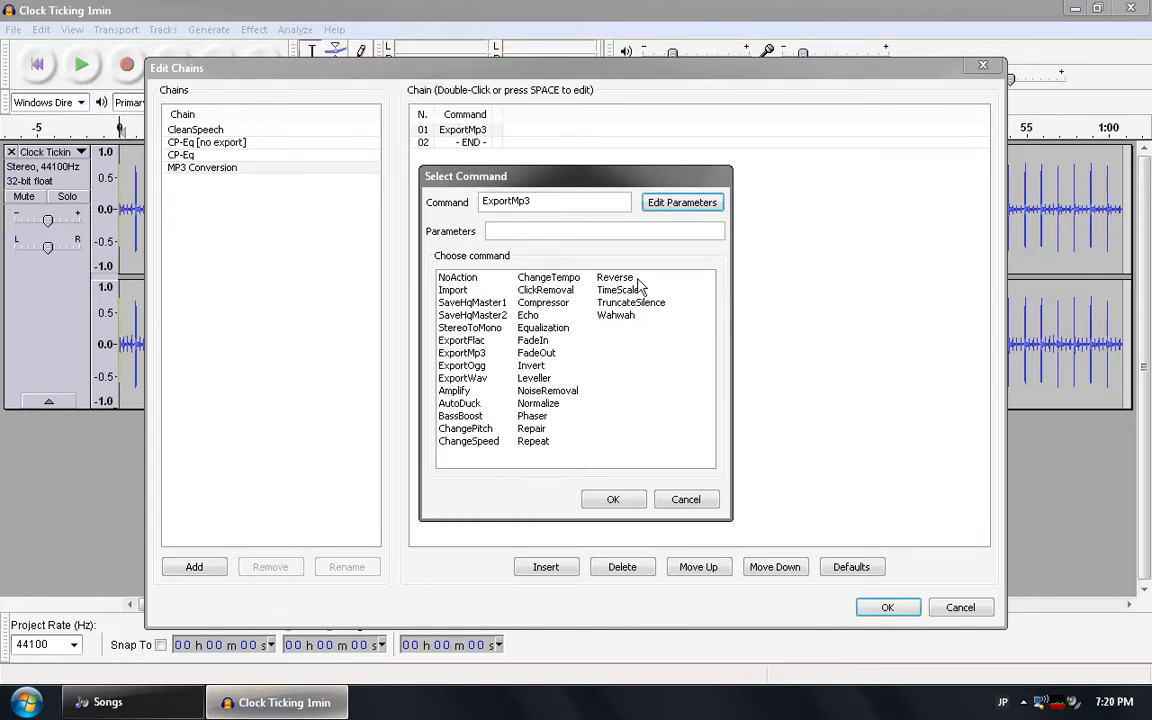
left_click(680, 501)
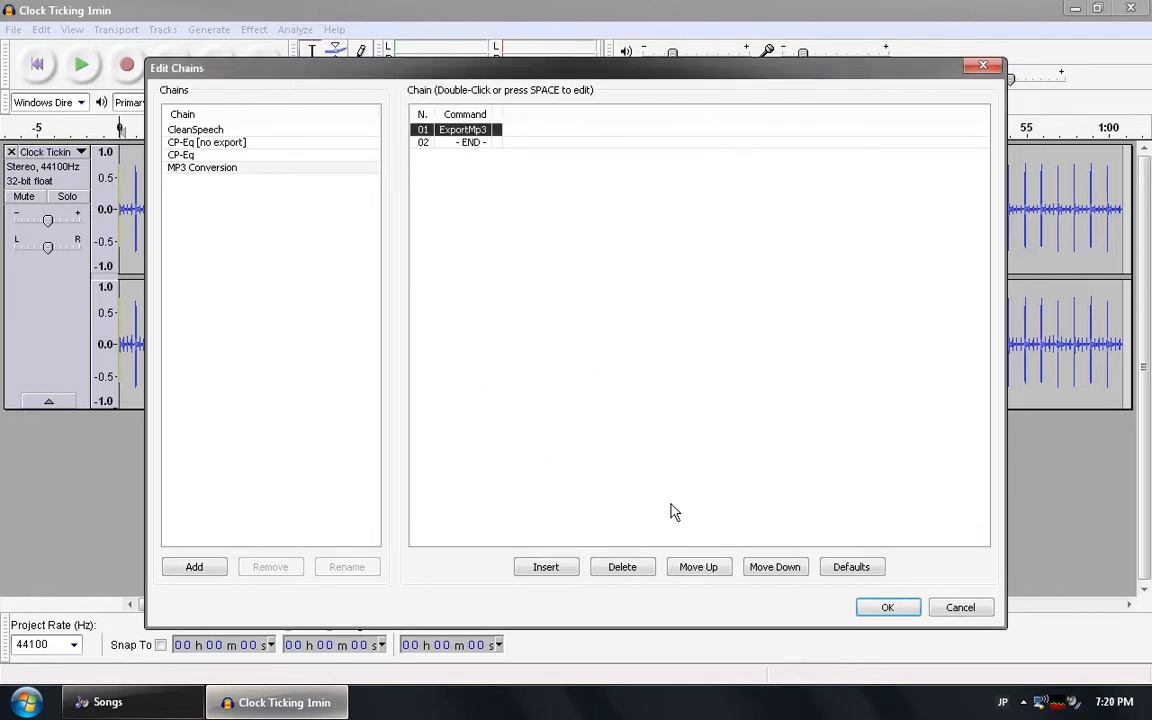
left_click(888, 608)
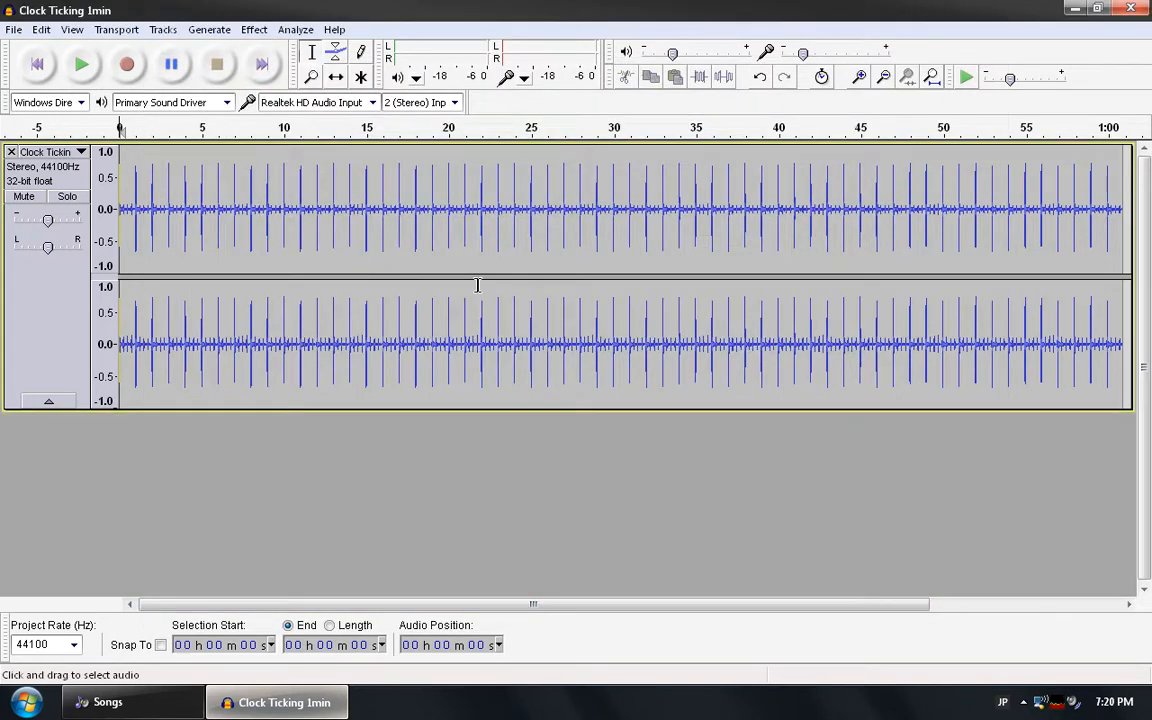
Try to apply the MP3 Conversion chain to files while the Clock Ticking project is still open.
left_click(14, 30)
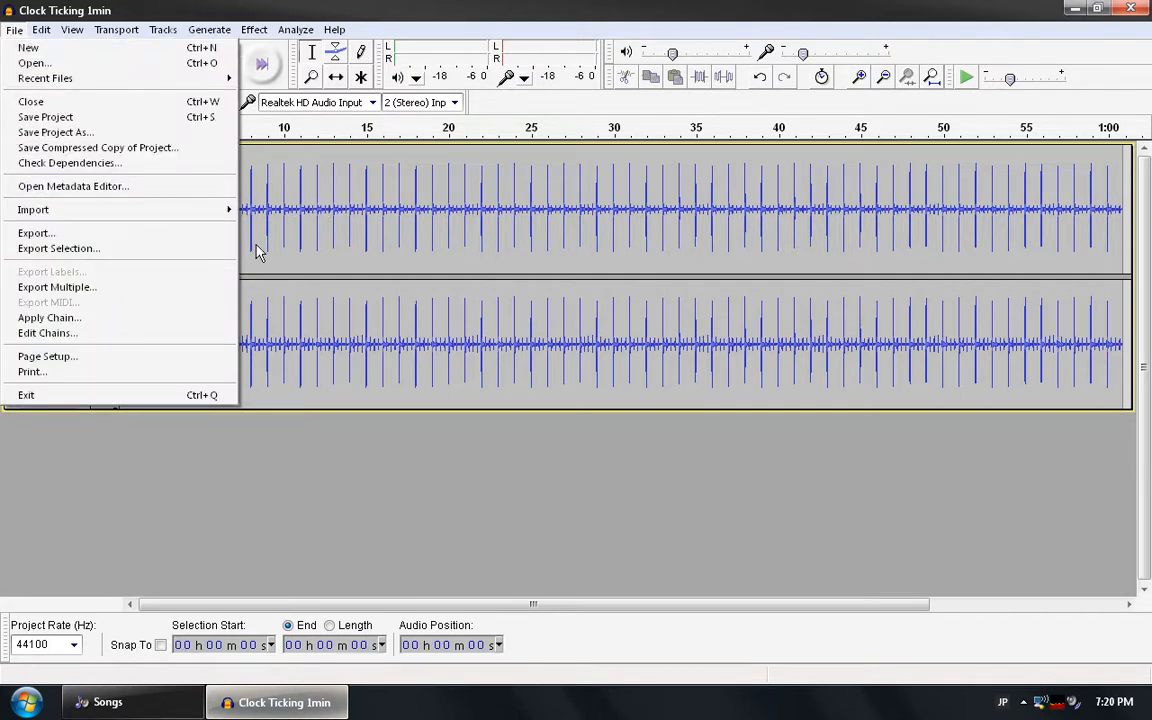
left_click(177, 320)
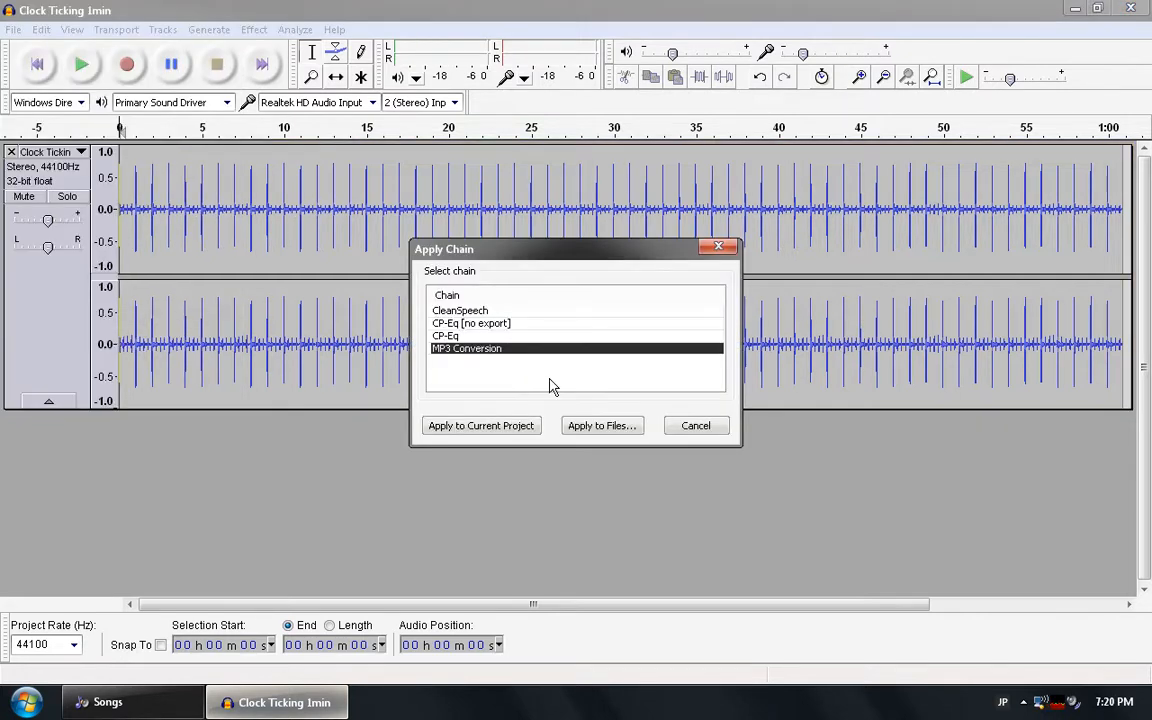
left_click(614, 428)
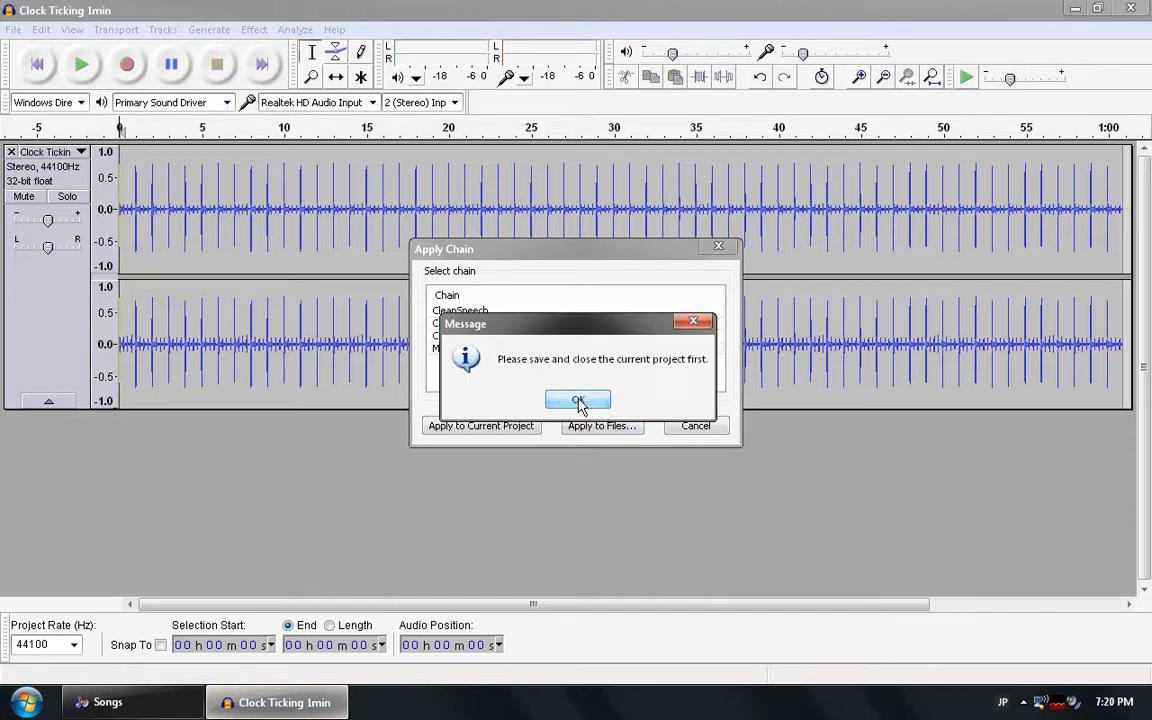
left_click(578, 401)
left_click(690, 428)
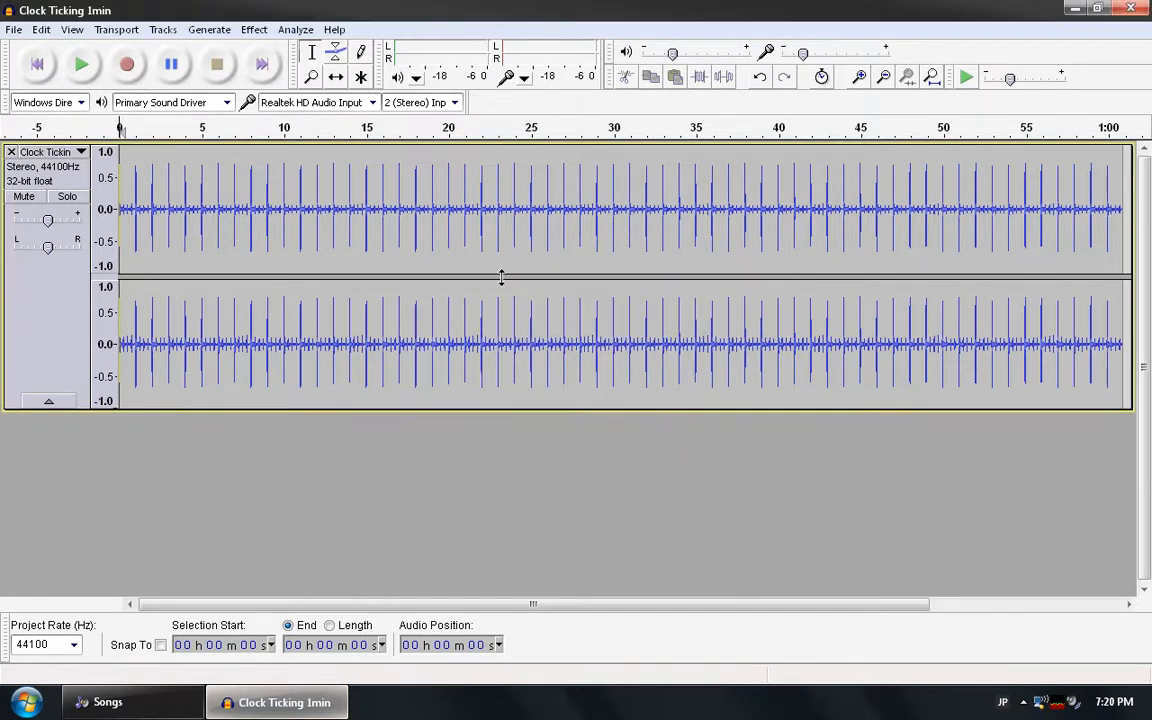
Set the MP3 export quality to 128 kbps in the export options, then leave the export without saving a file.
left_click(14, 30)
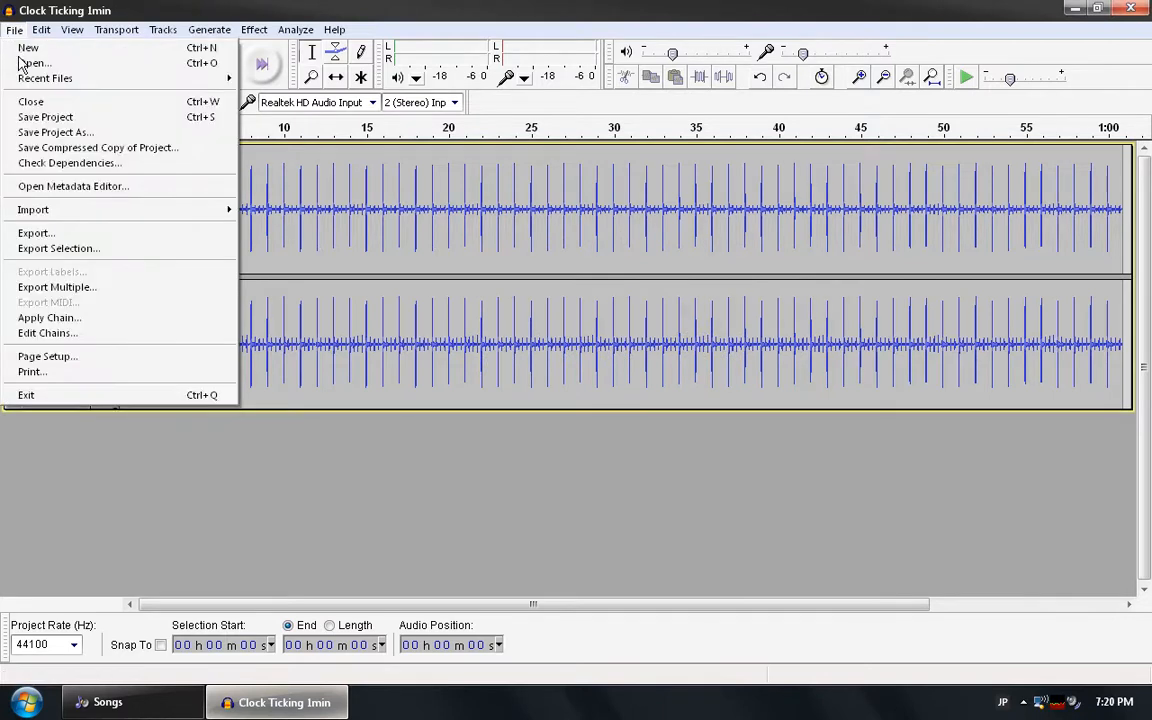
left_click(76, 235)
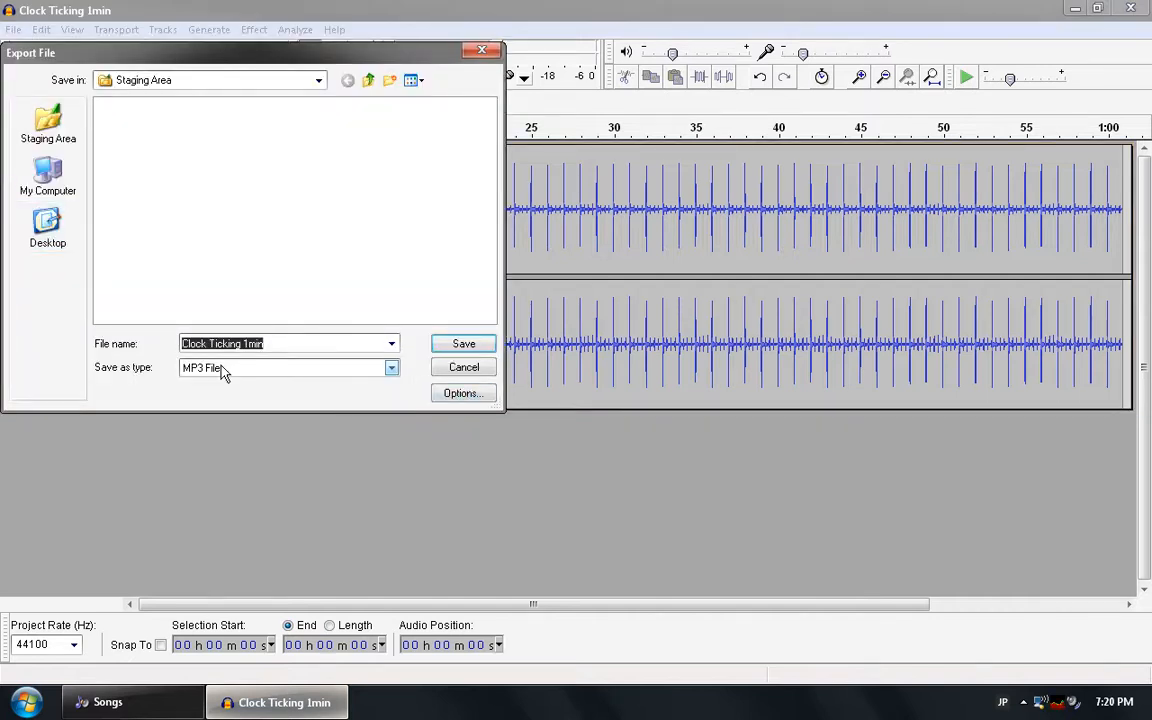
left_click(455, 393)
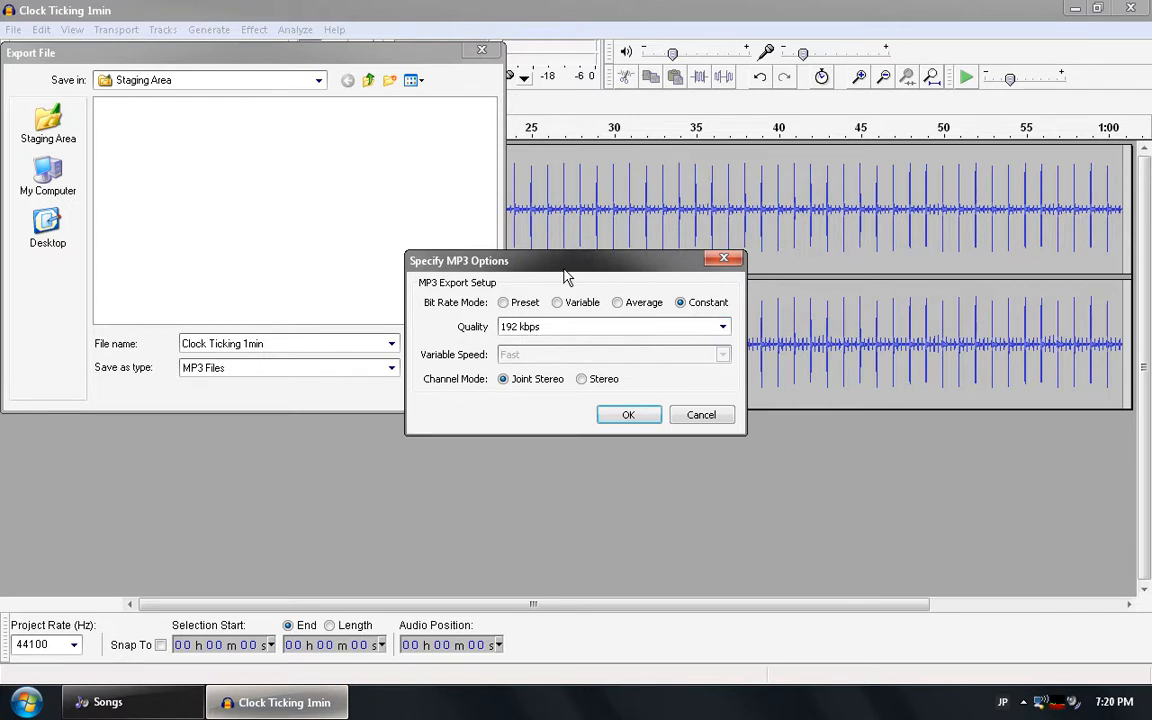
left_click(600, 326)
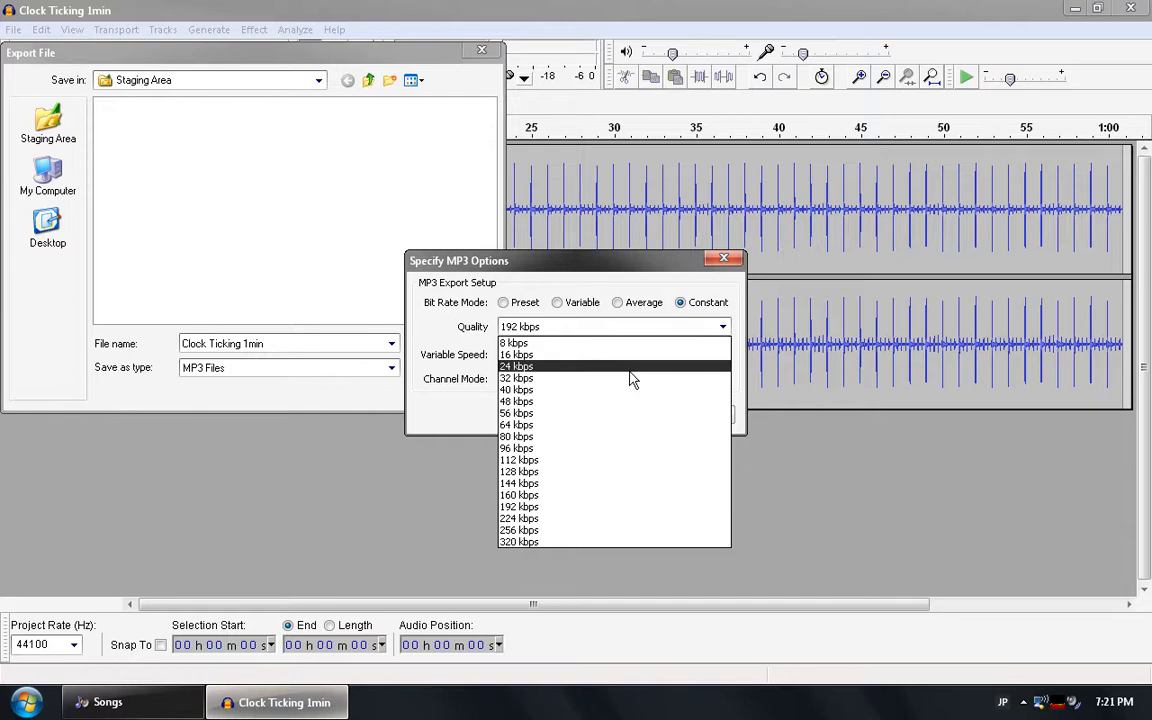
left_click(545, 471)
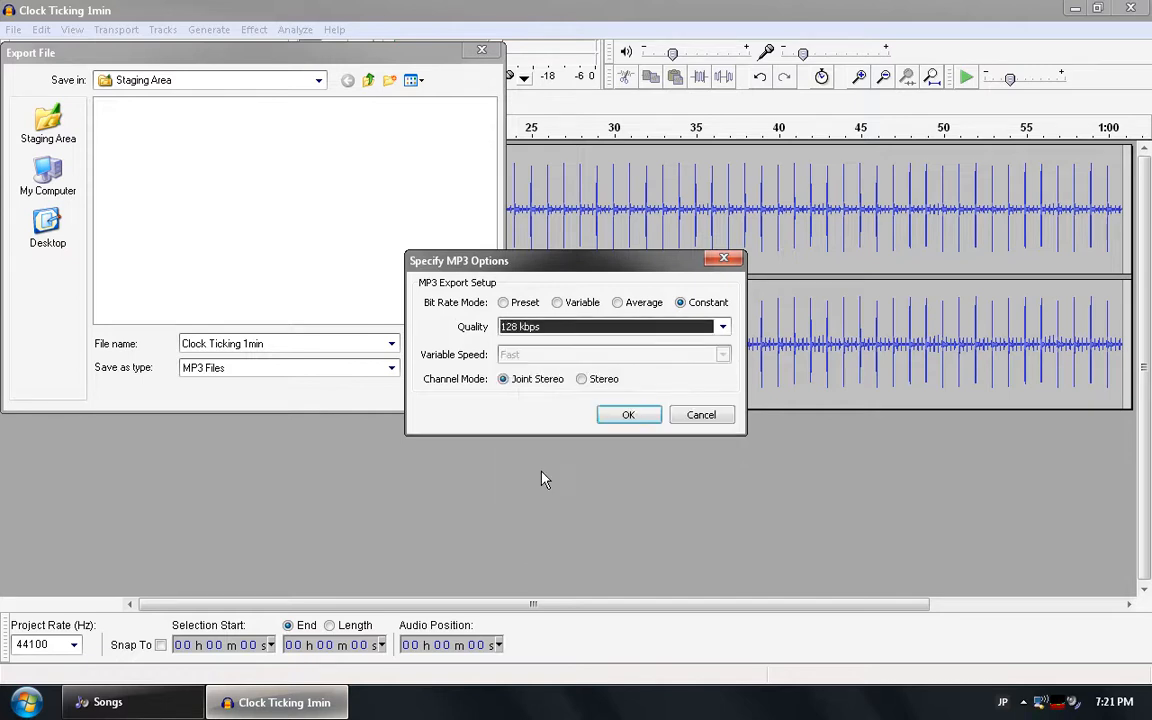
left_click(629, 413)
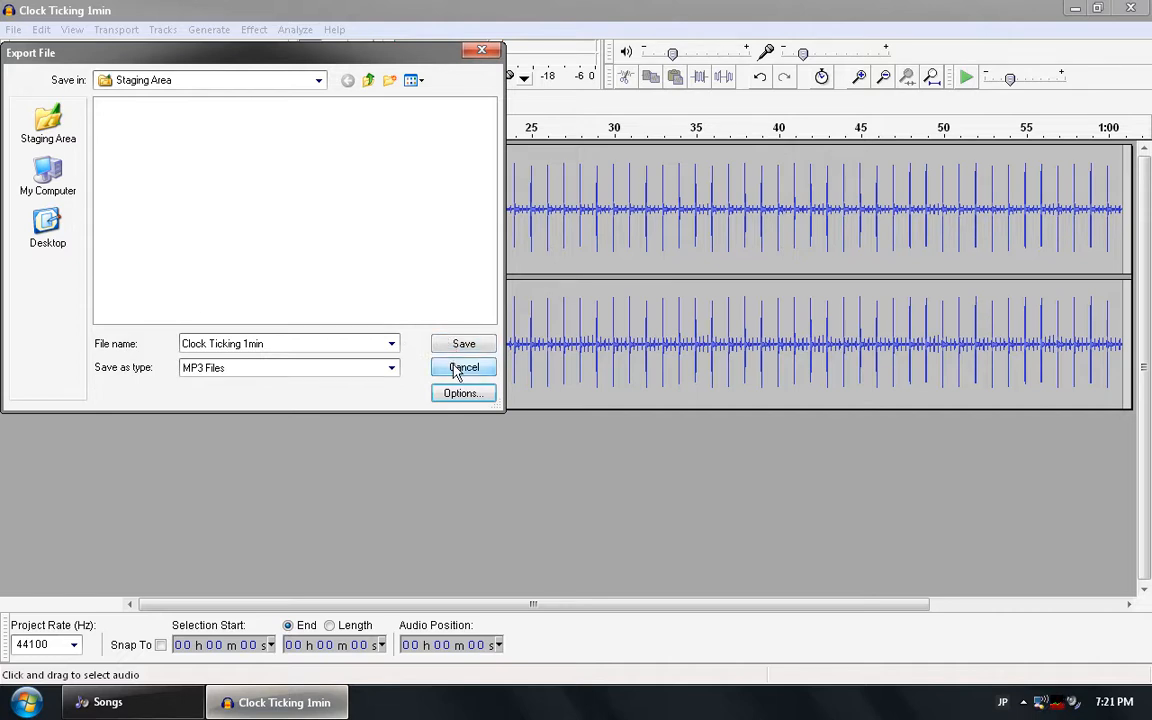
left_click(460, 368)
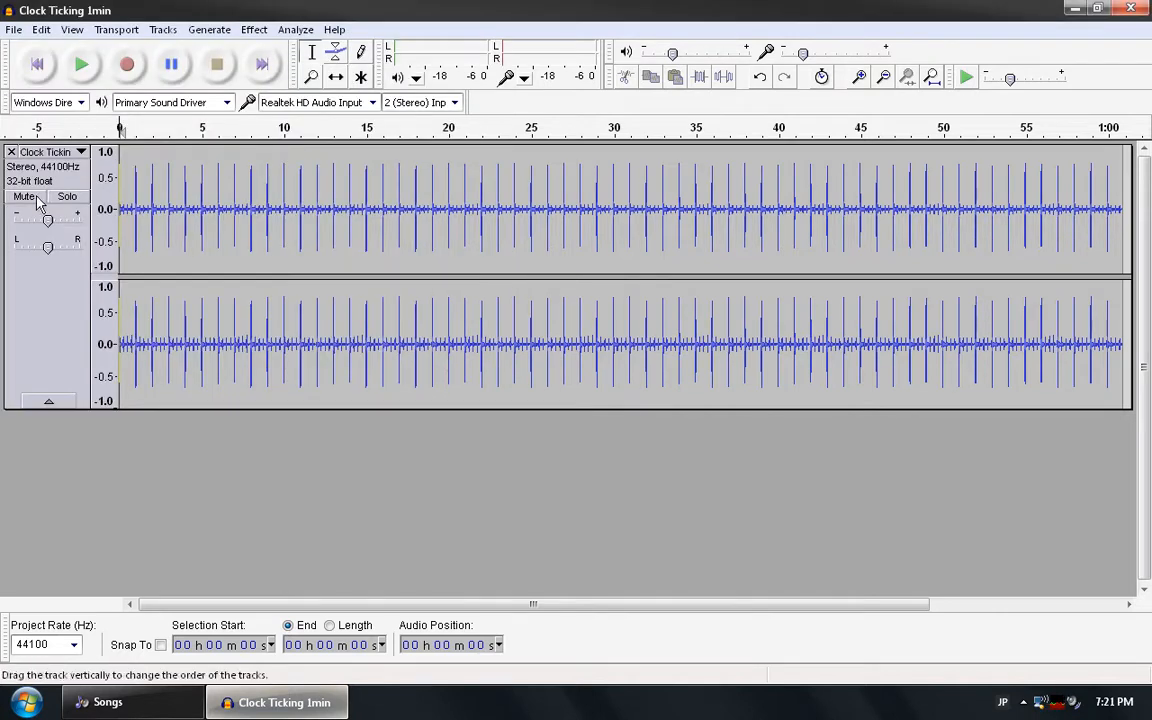
Remove the Clock Ticking track and apply the MP3 Conversion chain to all seven audio files in the Songs folder.
left_click(10, 153)
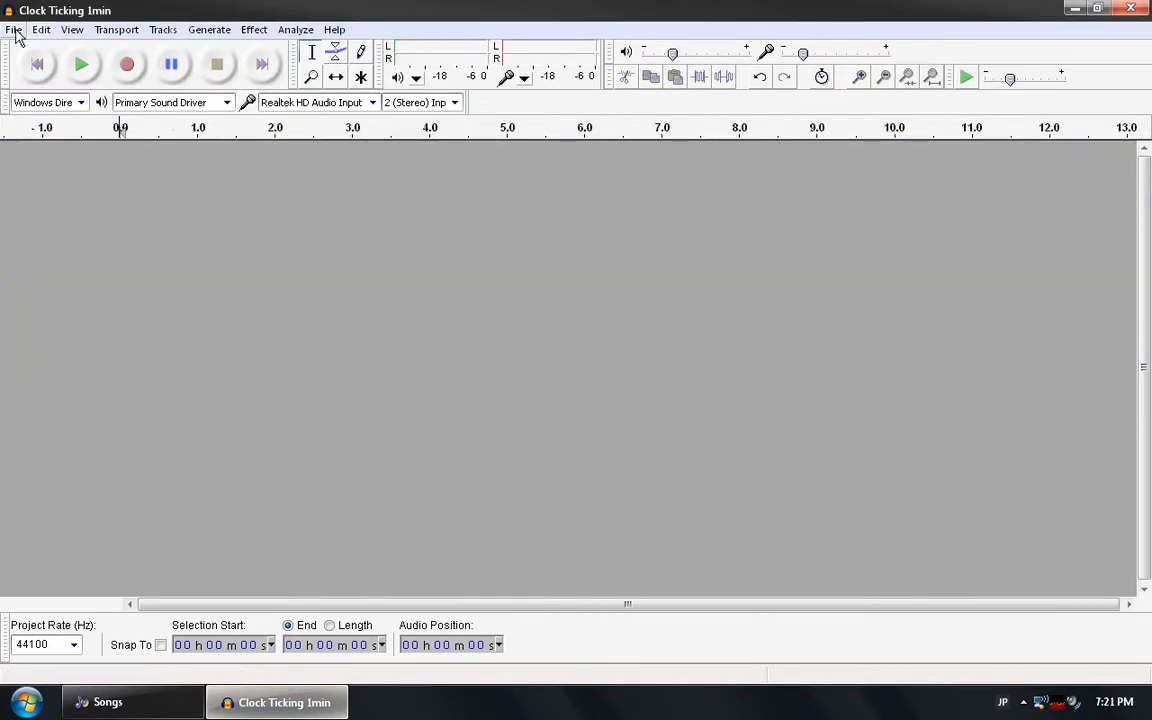
left_click(14, 29)
left_click(42, 320)
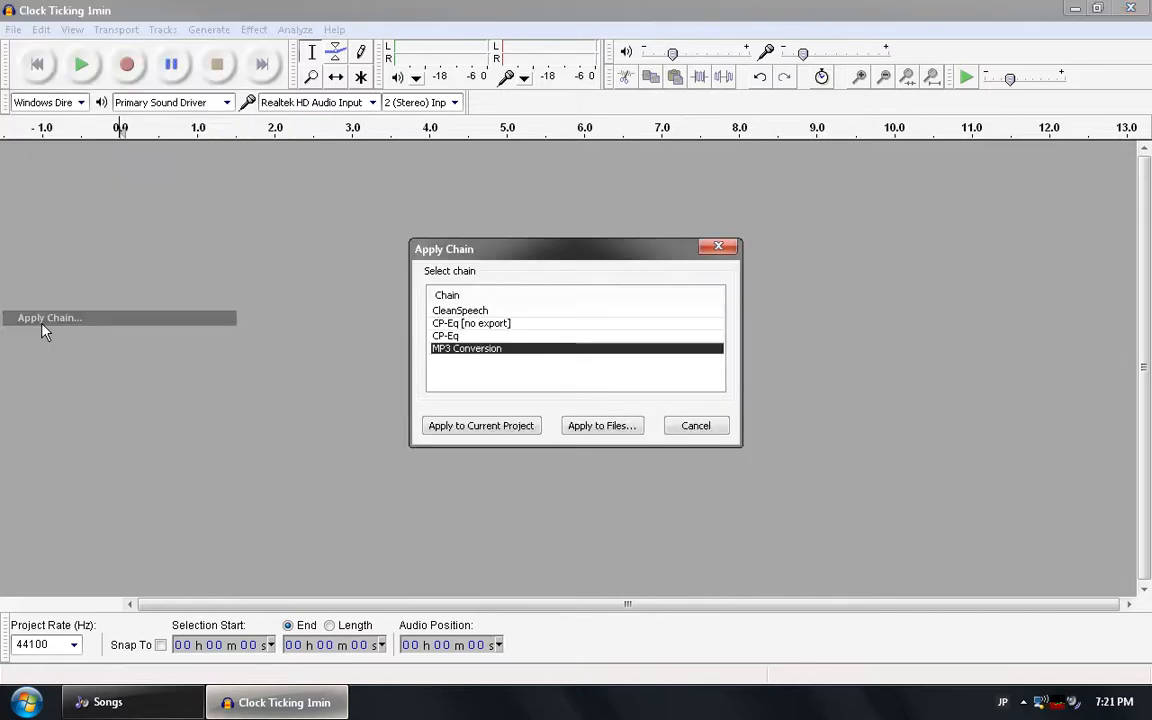
left_click(603, 426)
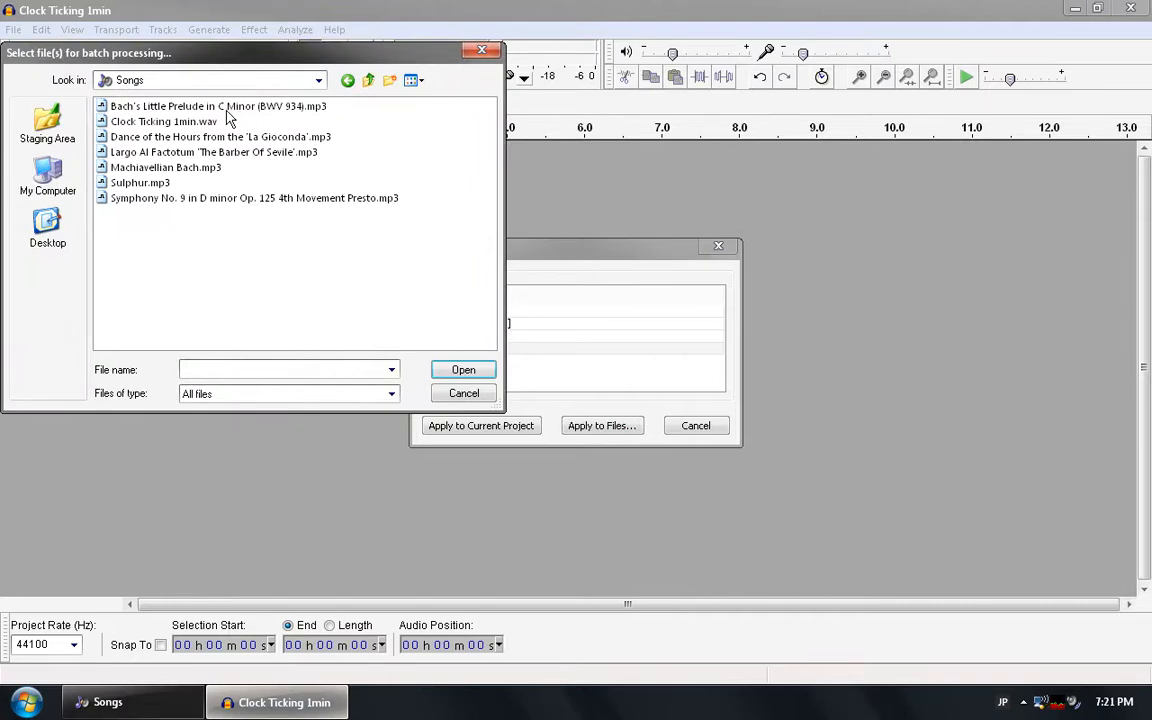
left_click(120, 104)
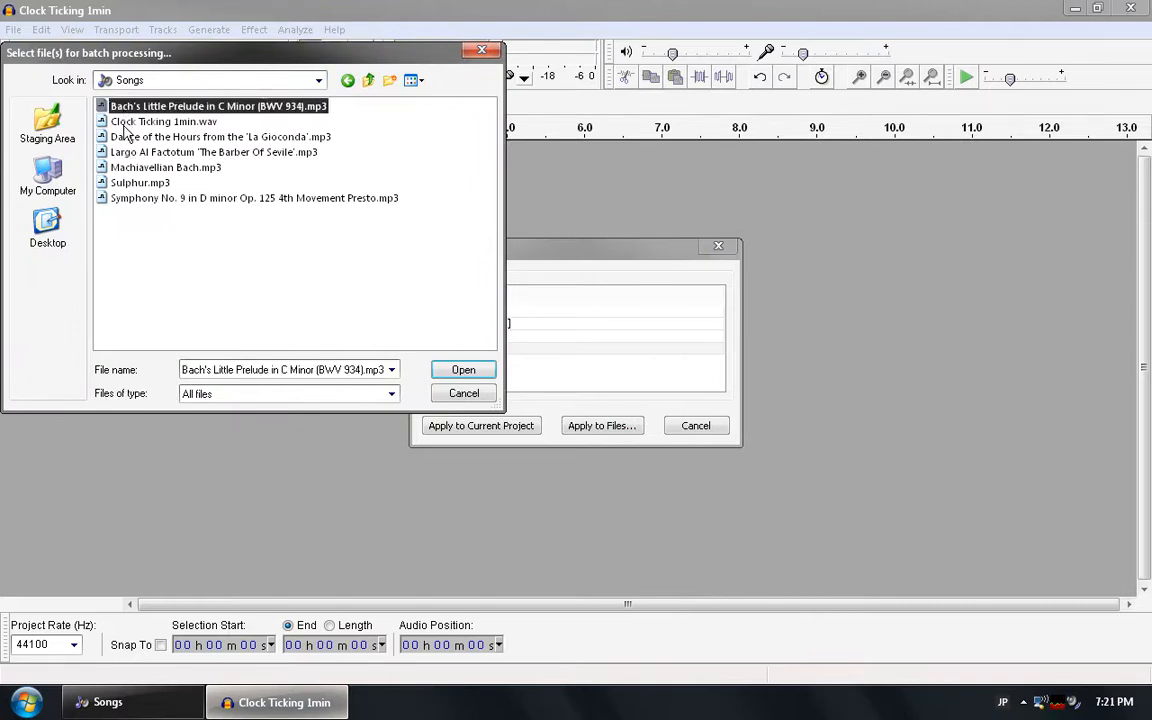
left_click(124, 123, "ctrl")
left_click(125, 138, "ctrl")
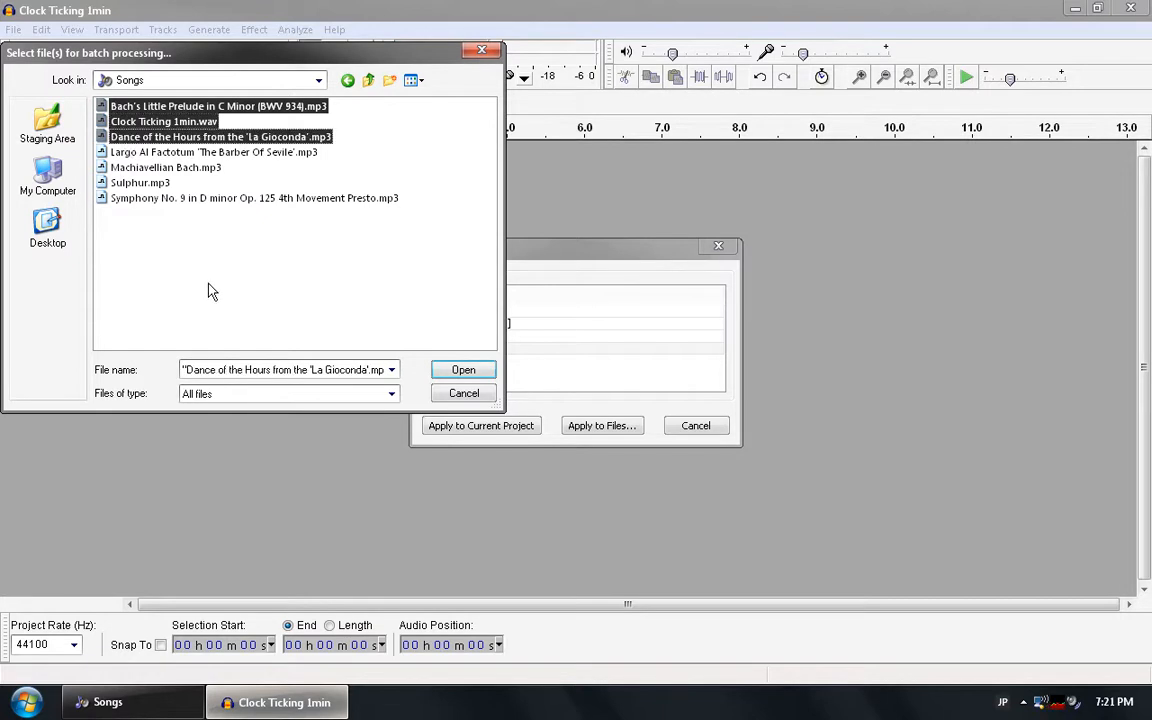
left_click_drag(236, 333, 95, 98)
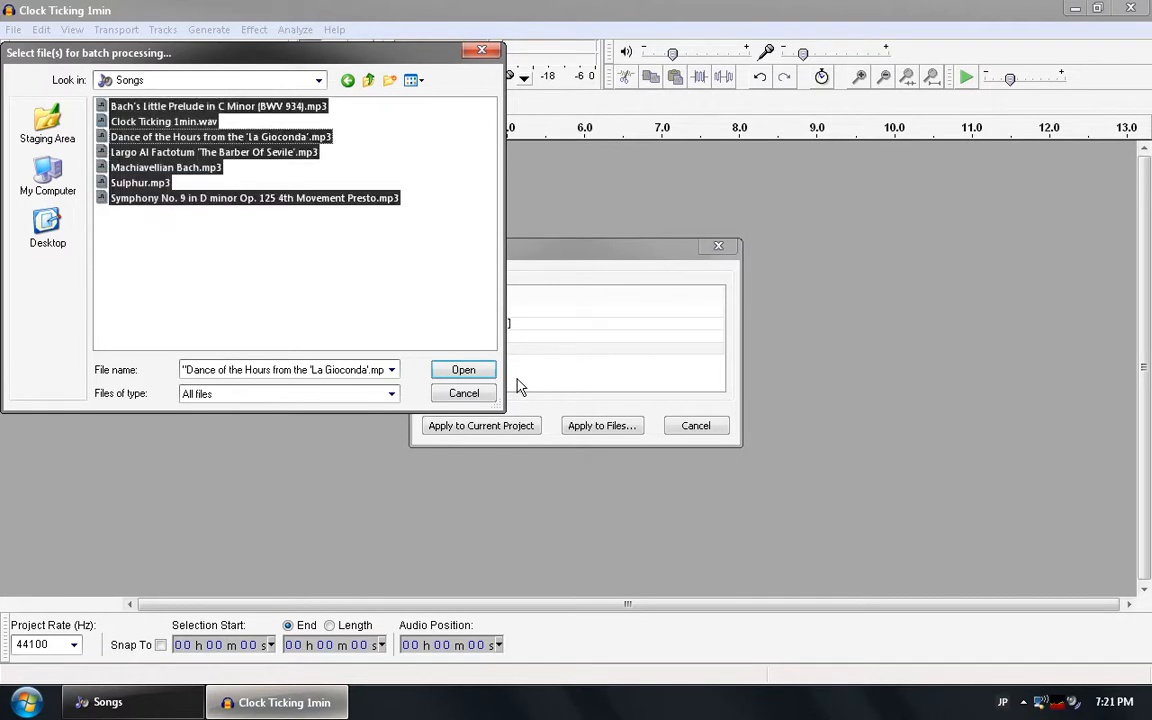
left_click(463, 370)
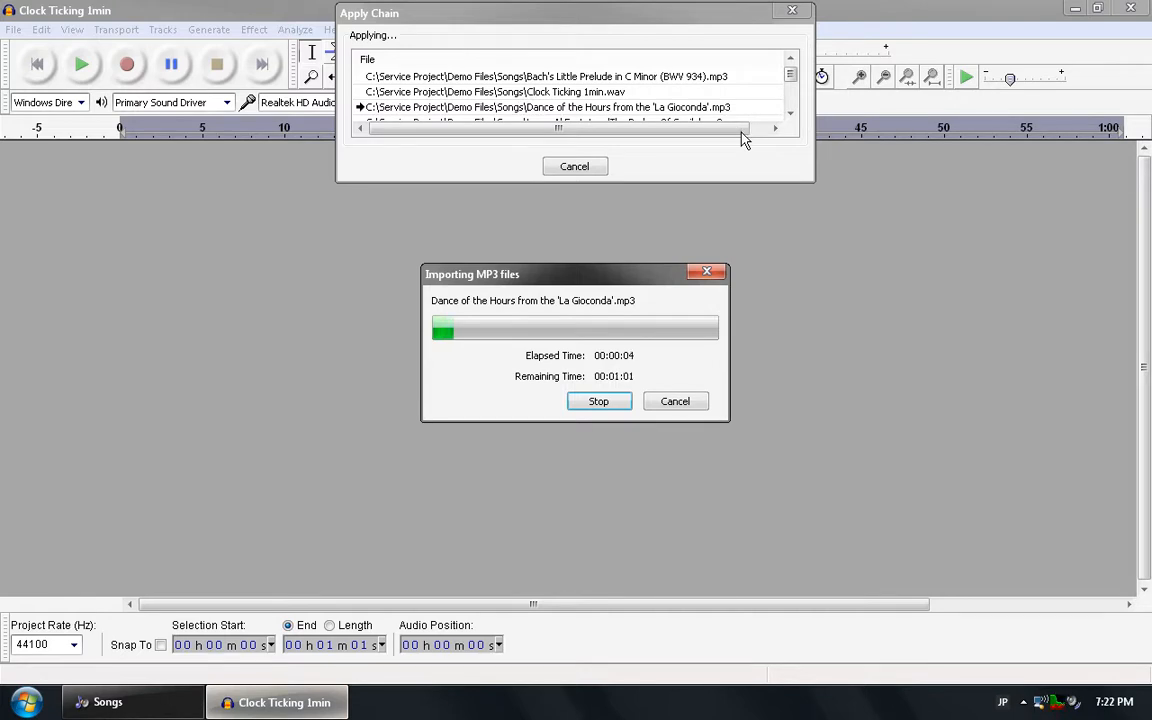
Cancel the running batch conversion and close Audacity without saving the project.
left_click(660, 404)
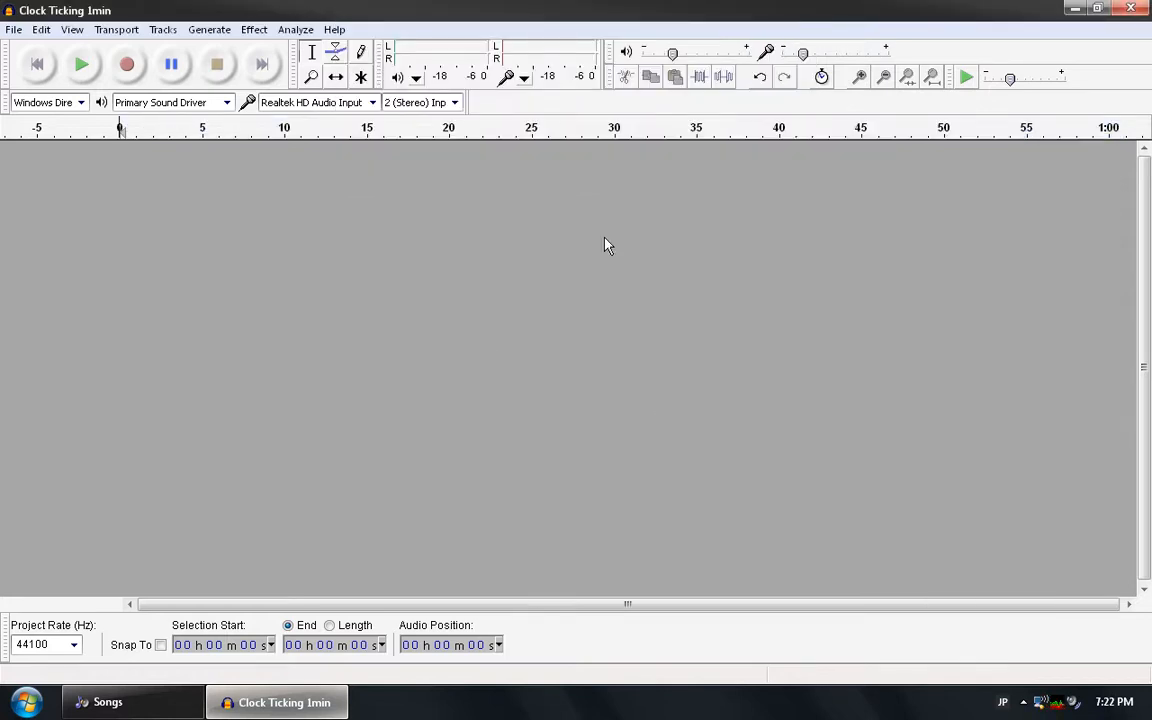
key("ctrl+w")
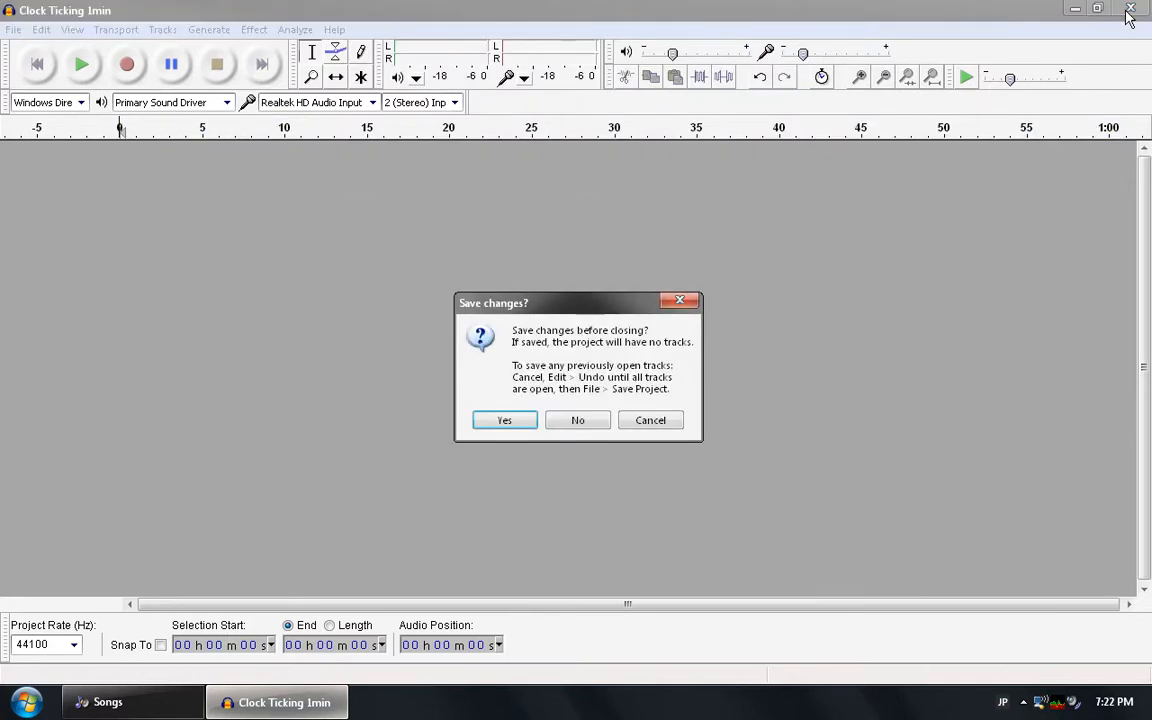
left_click(578, 420)
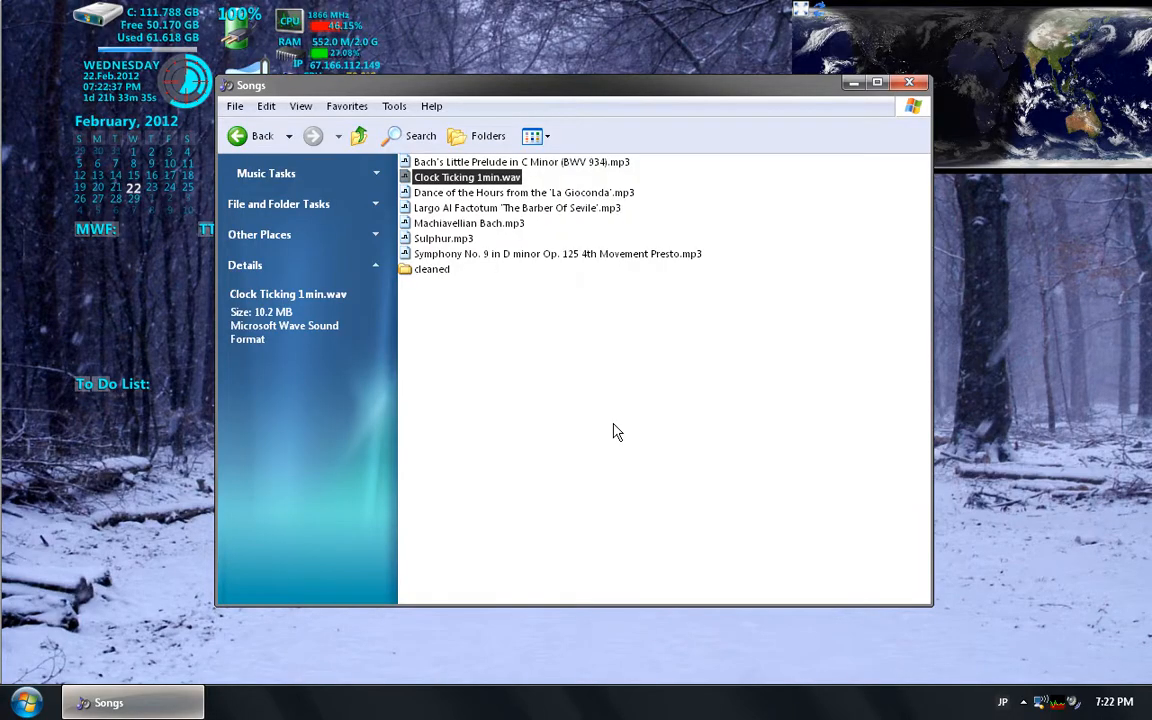
Rename the Bach MP3 in the cleaned folder to "Bach's Little Prelude in C Minor (BWV 934) fix.mp3" and move it into the Songs folder.
double_click(423, 273)
left_click(511, 192)
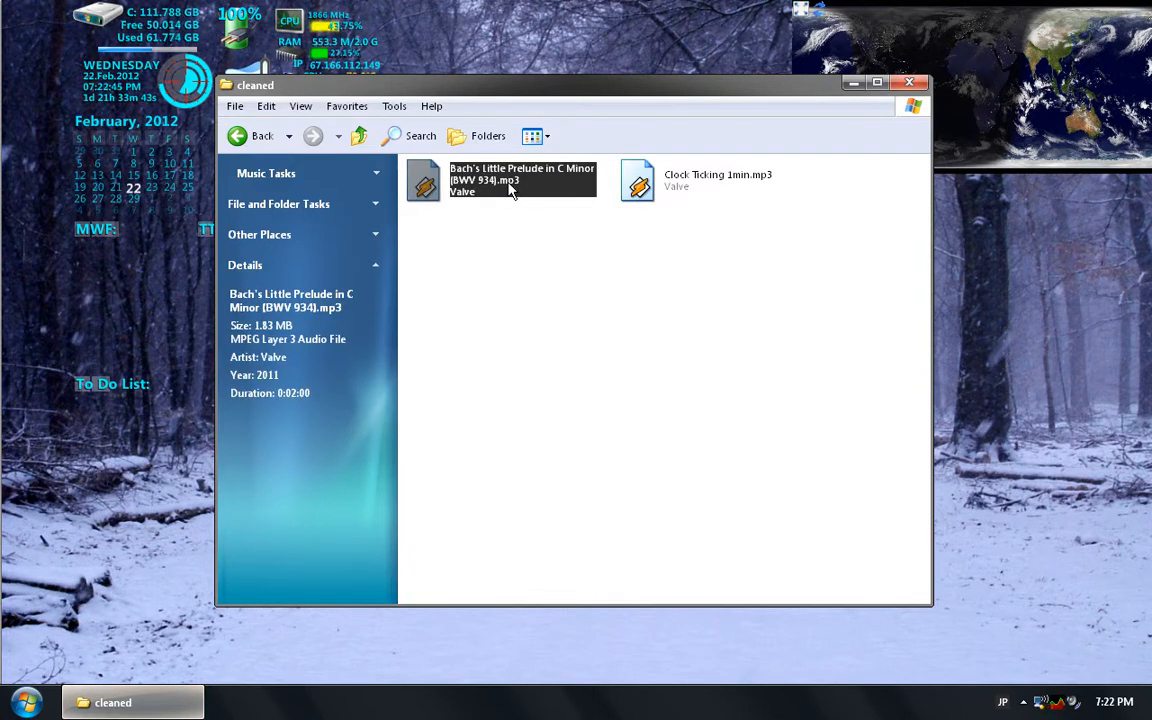
left_click(527, 188)
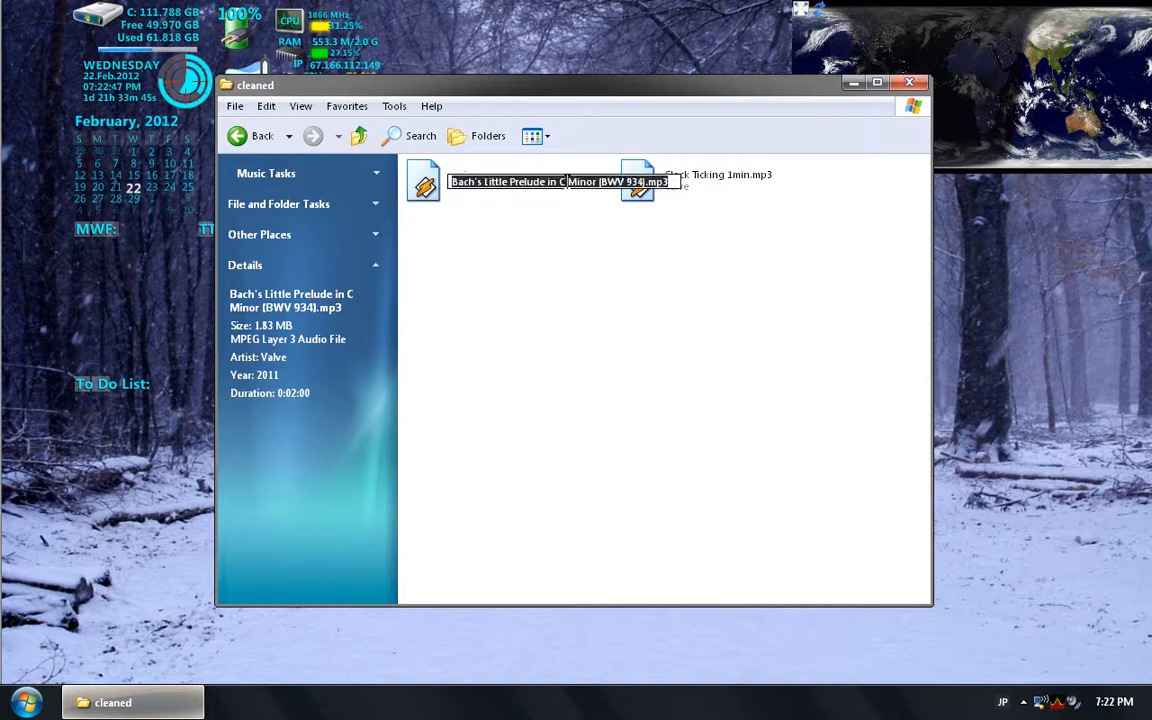
key("Right")
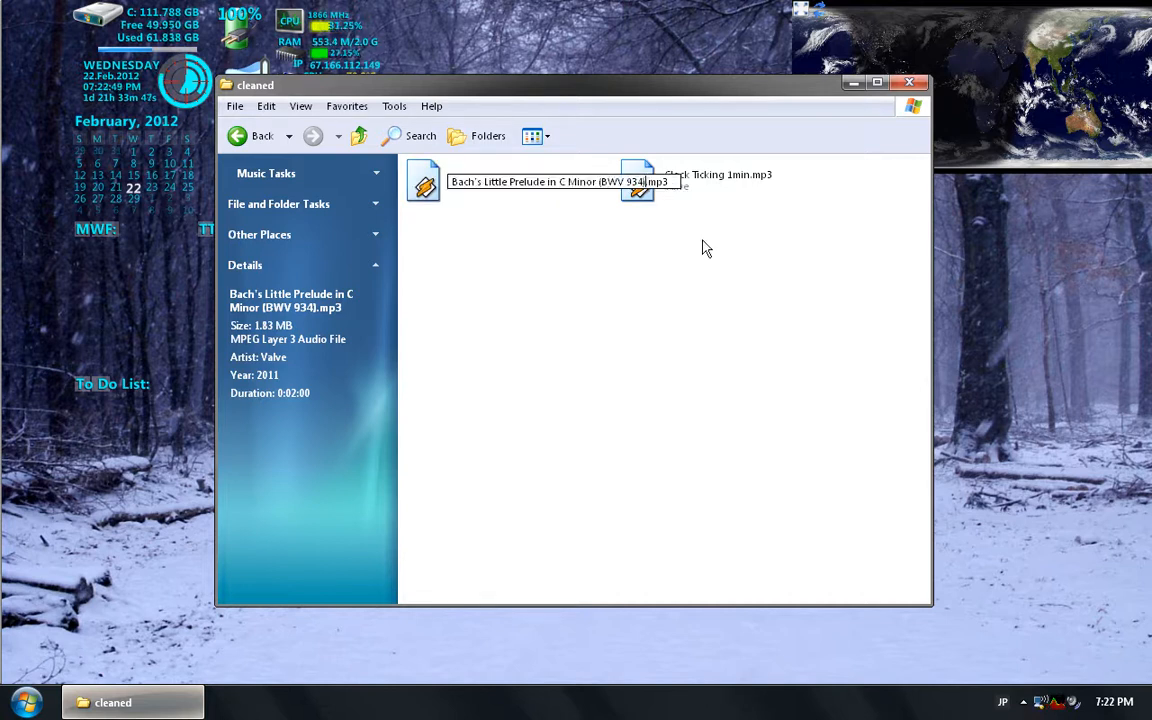
type("fix")
key("Return")
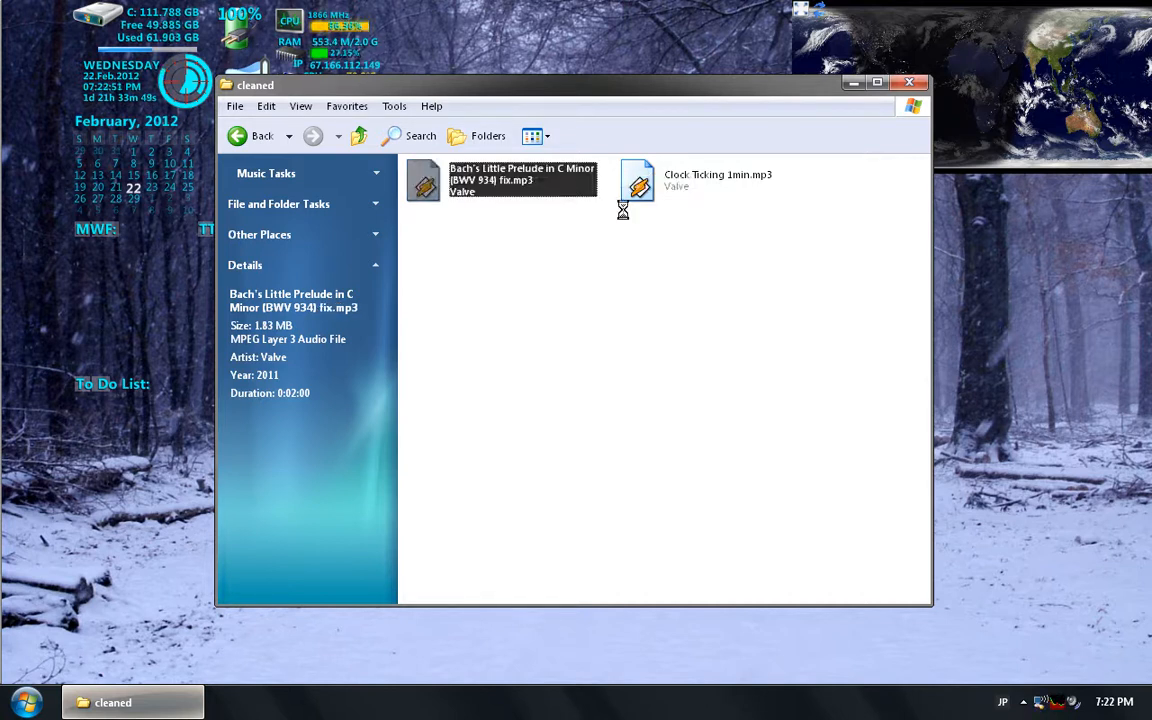
left_click(359, 135)
key("ctrl+v")
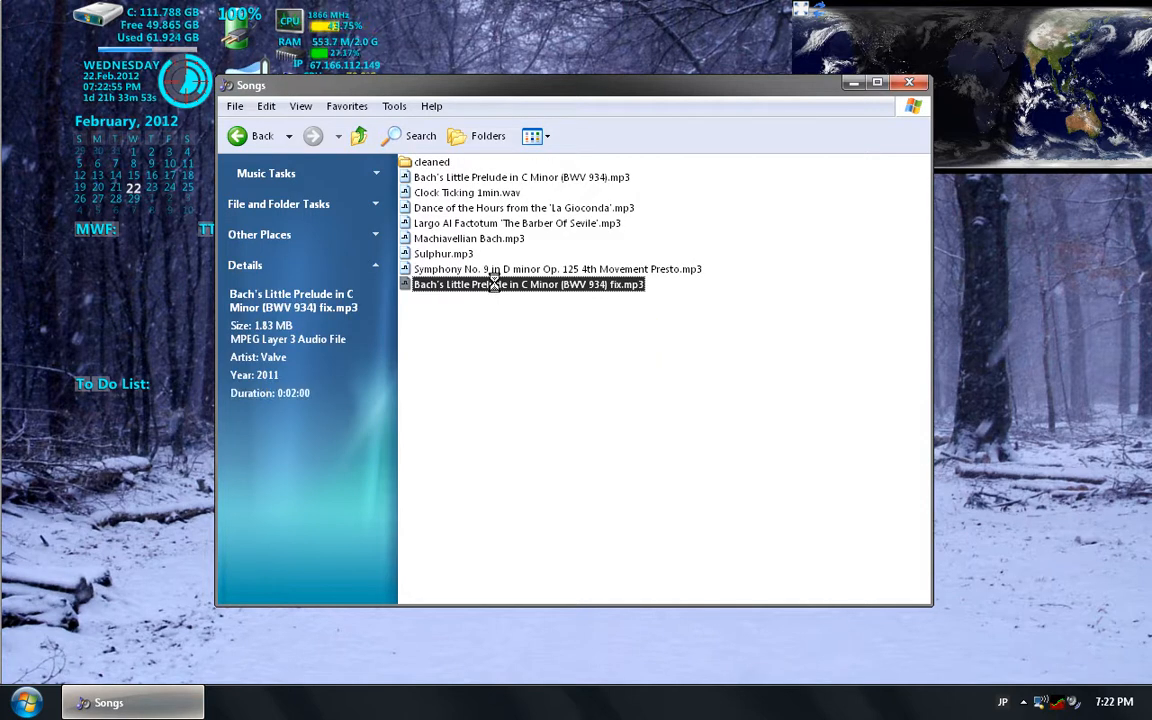
Show the MediaInfo details of the Bach "fix" MP3 and set the window aside so the file list is accessible.
right_click(495, 287)
left_click(548, 366)
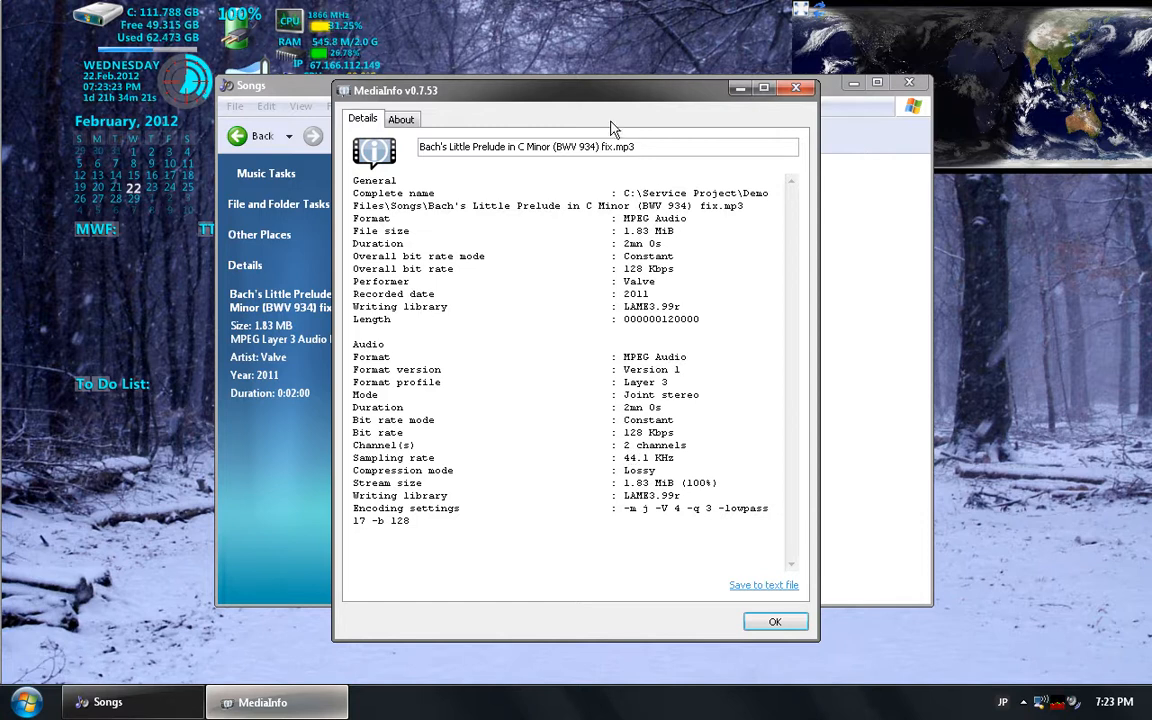
left_click_drag(545, 92, 805, 84)
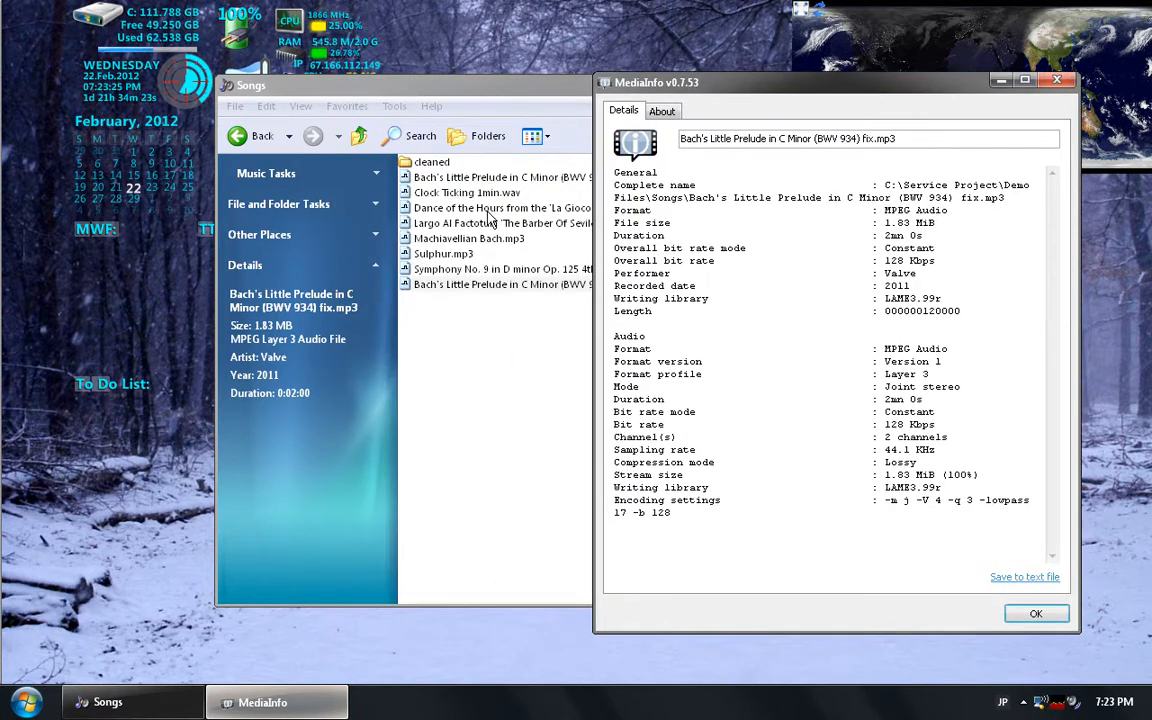
Show the MediaInfo details of the original Bach MP3 beside those of the "fix" version and compare their bit rates.
left_click(455, 329)
right_click(518, 180)
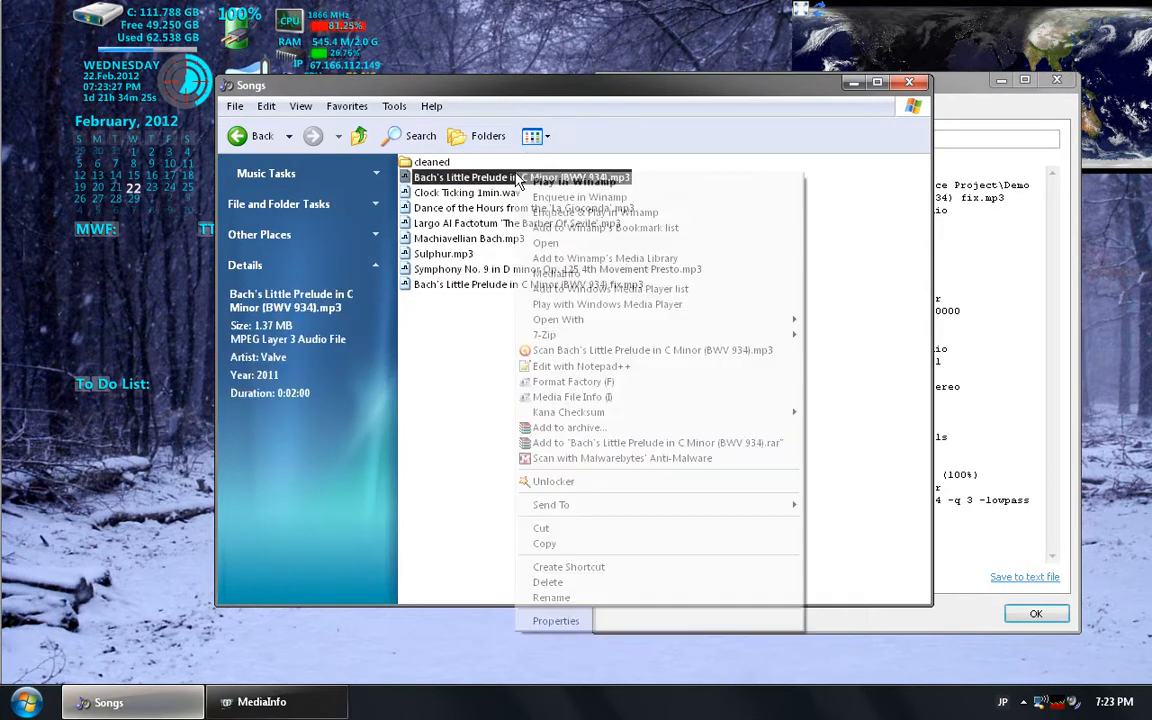
left_click(560, 267)
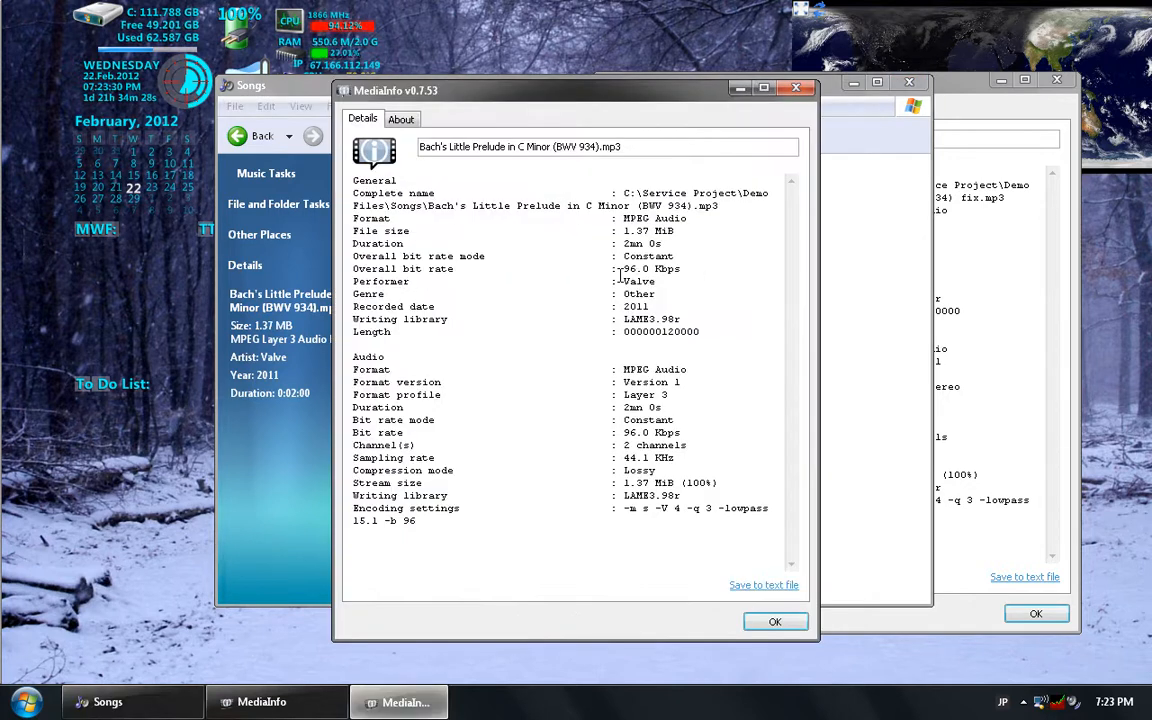
left_click_drag(626, 133, 456, 96)
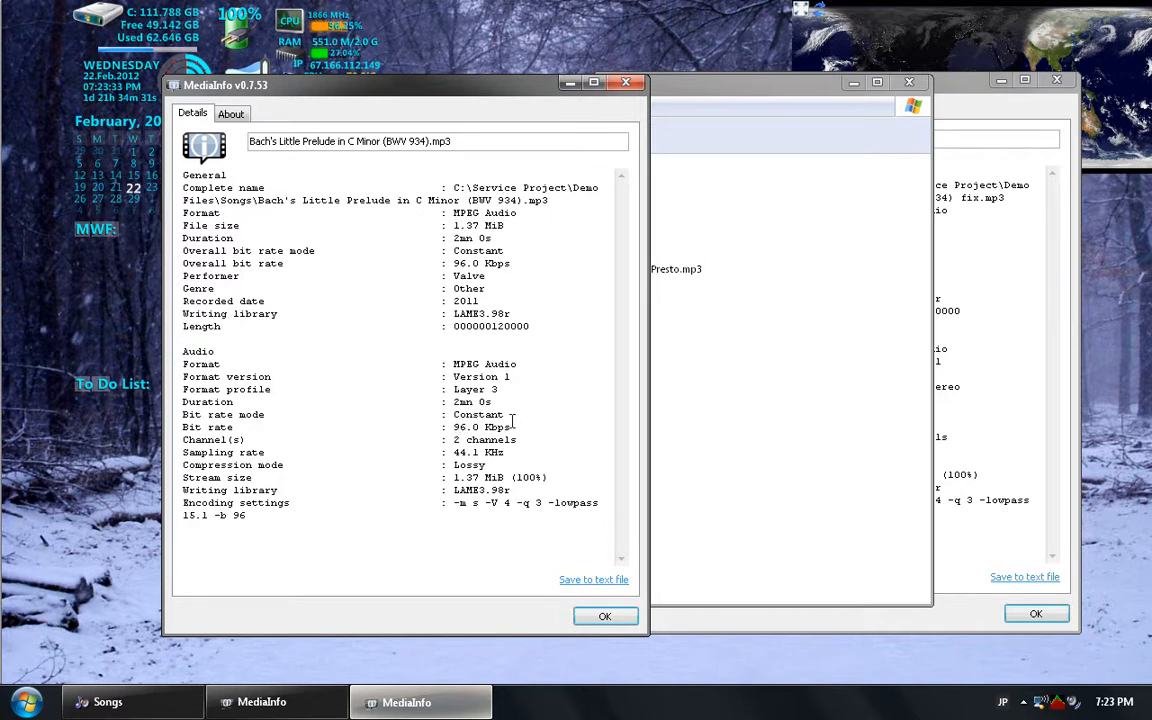
left_click(970, 399)
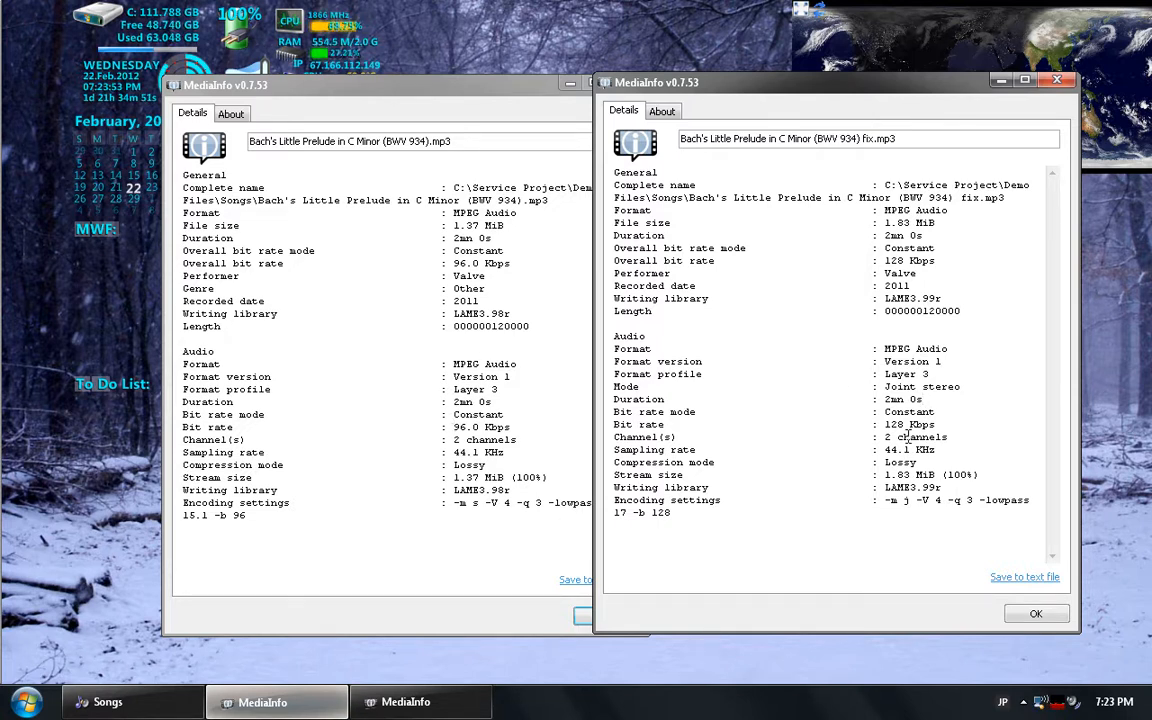
left_click(455, 421)
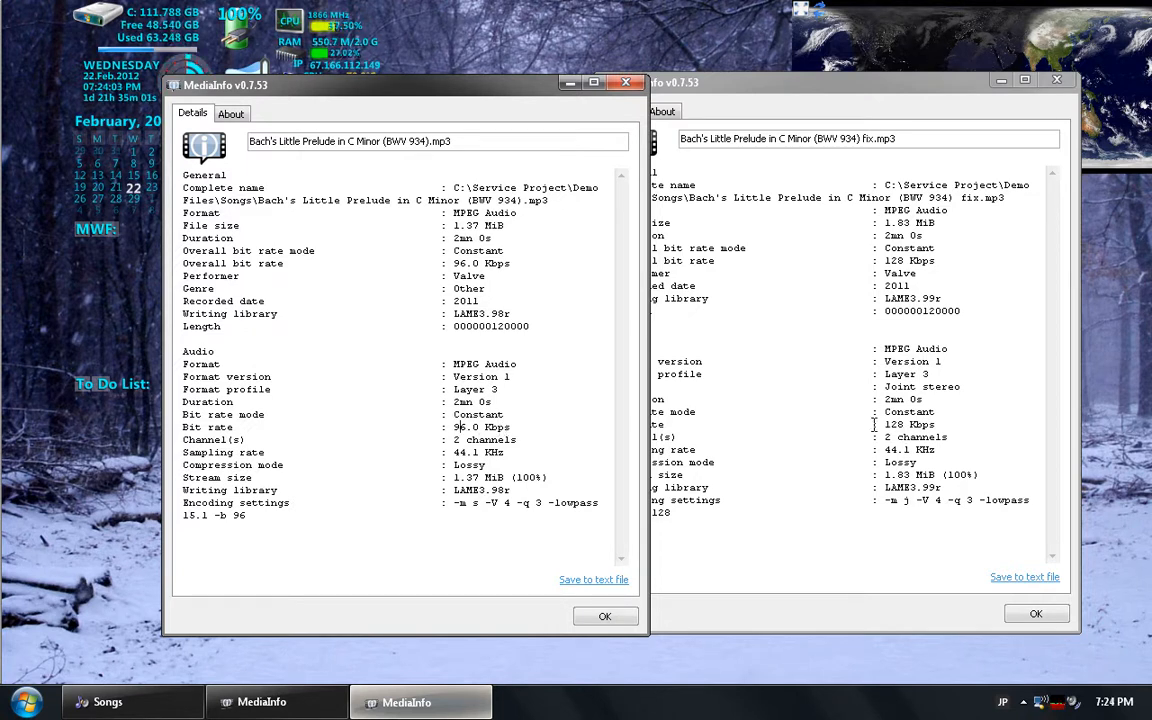
Close both MediaInfo windows and minimize the Songs folder window.
left_click(1057, 80)
left_click(570, 82)
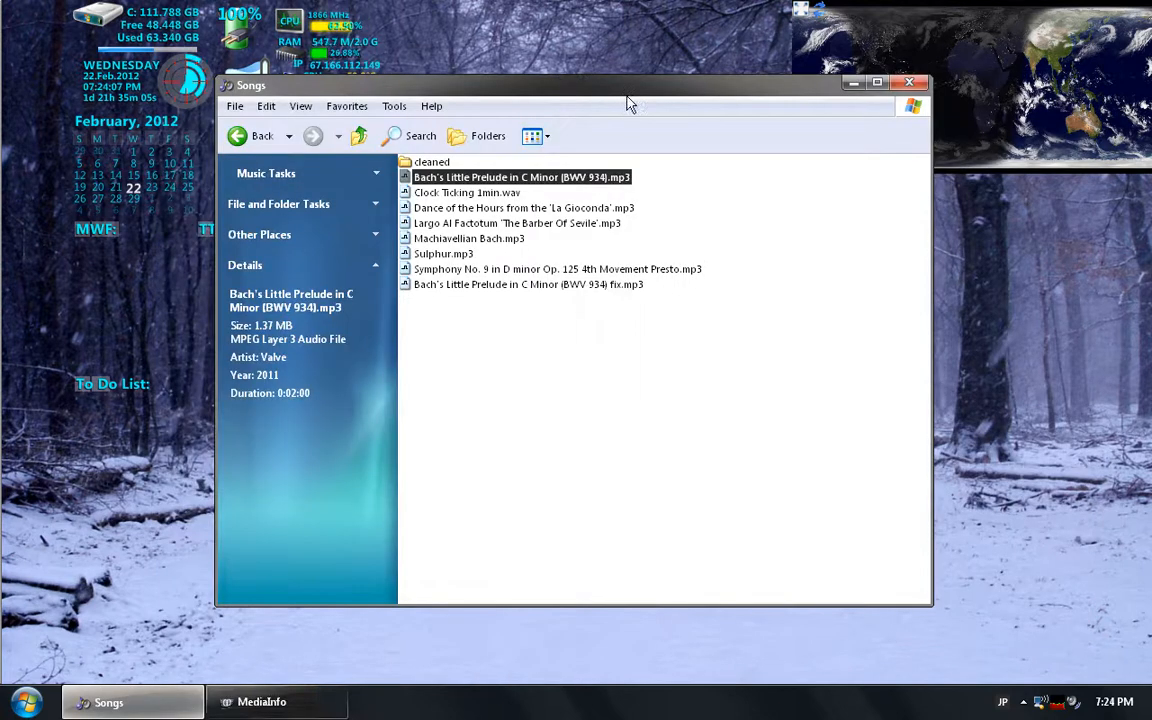
left_click(617, 368)
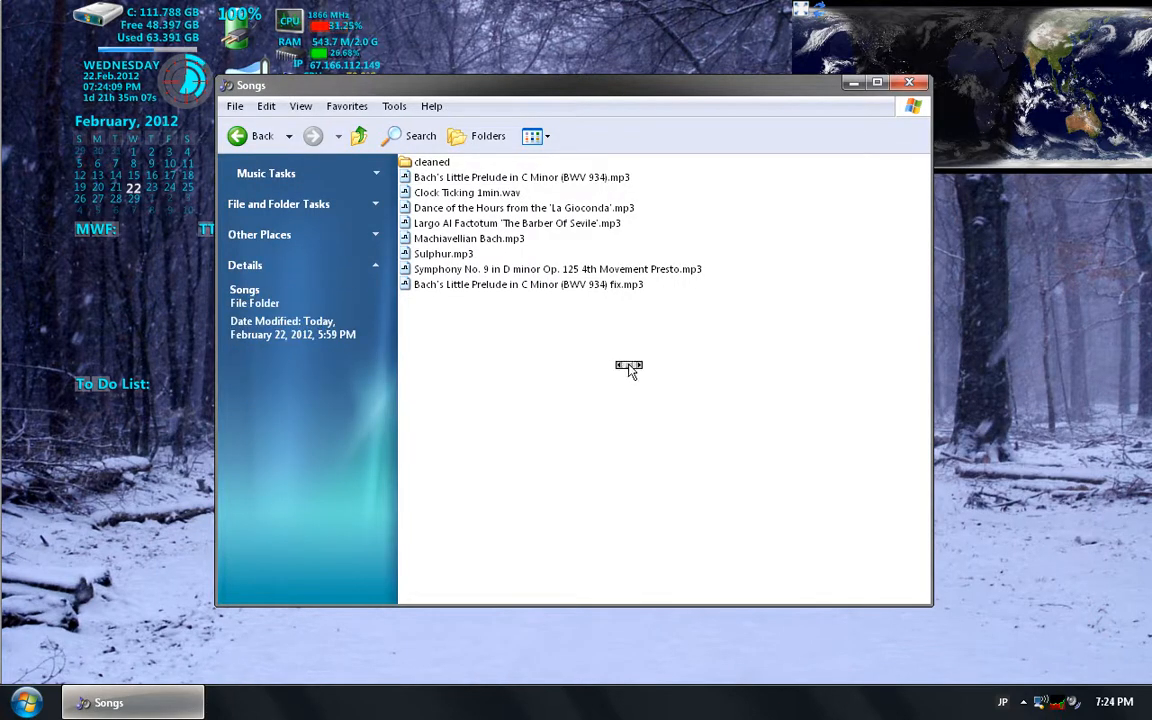
left_click(853, 82)
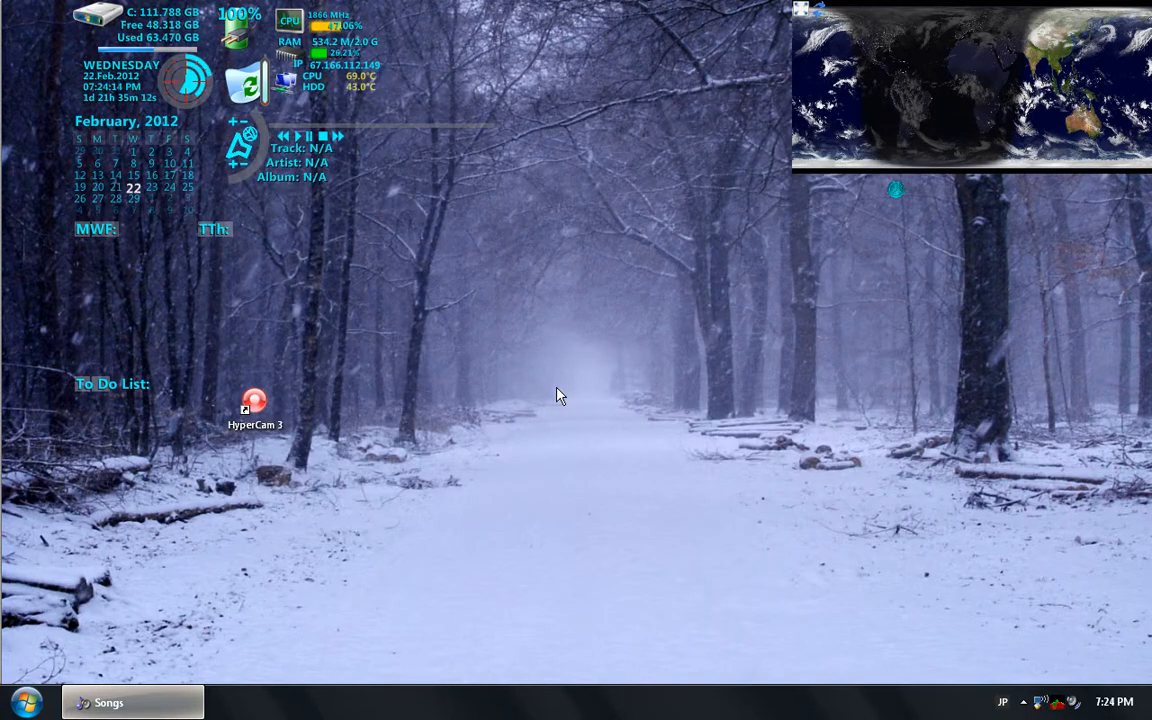